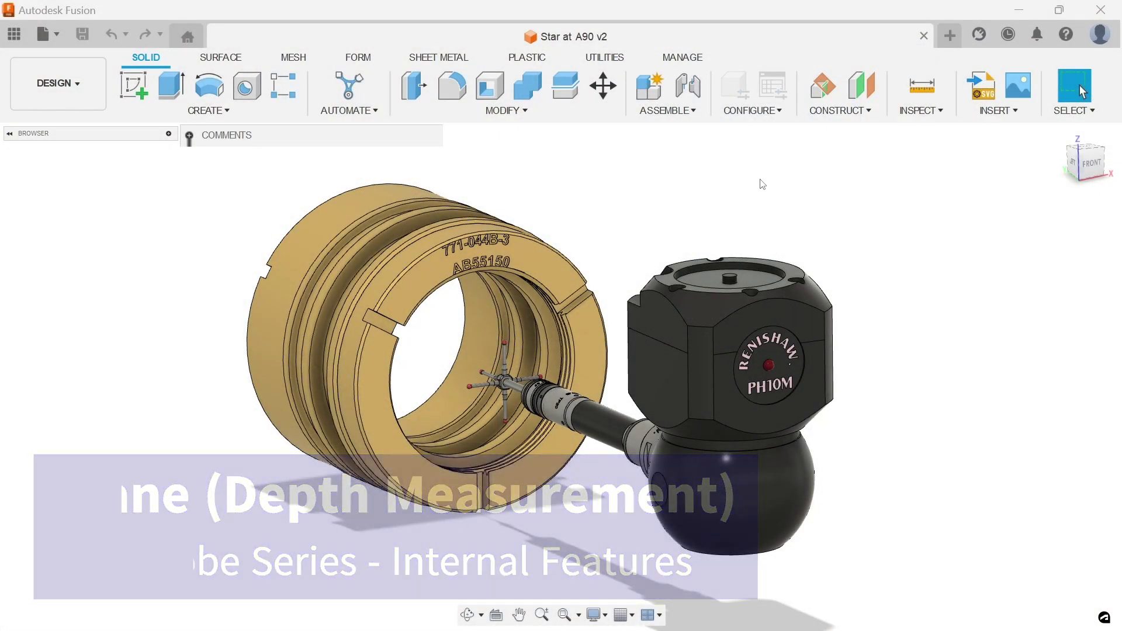
- Pick out the internal ring face on the Fusion model, switch to Aberlink 3D and locate the same face on its CAD model
{"action": "left_click", "coordinate": [536, 349]}
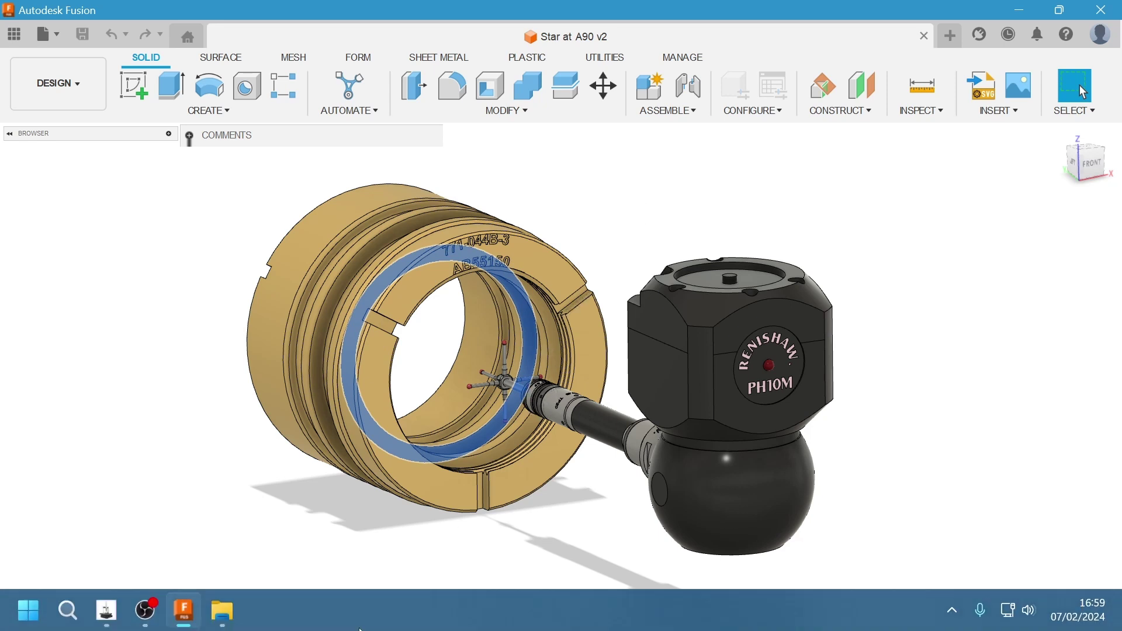
{"action": "key", "text": "alt+Tab"}
{"action": "scroll", "coordinate": [535, 358], "scroll_direction": "down", "scroll_amount": 8}
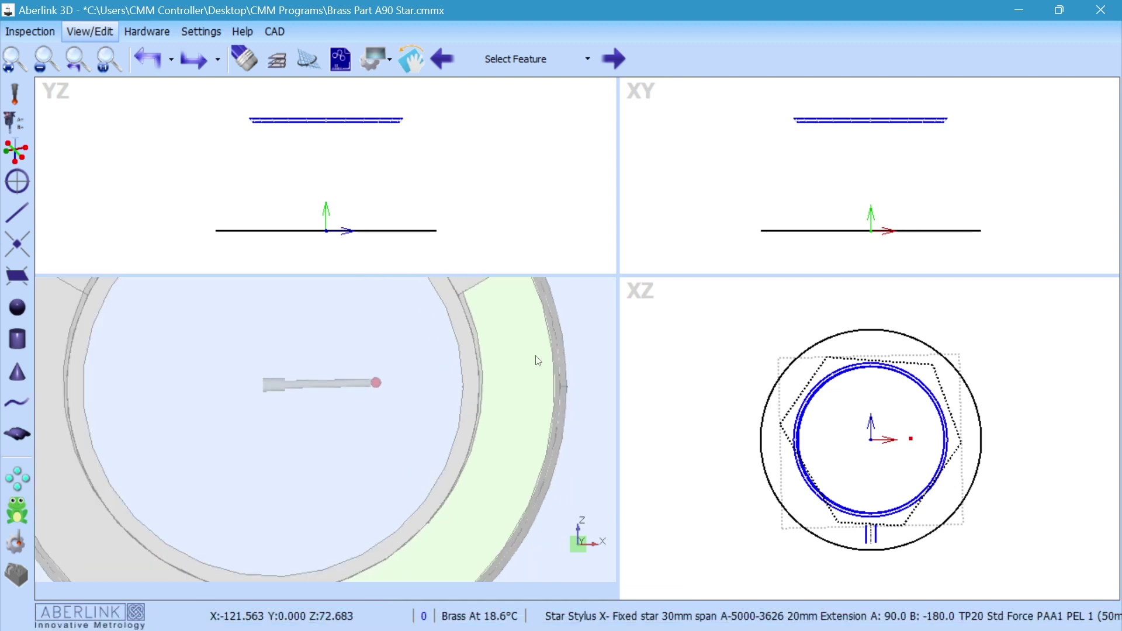
{"action": "middle_click_drag", "start_coordinate": [476, 420], "coordinate": [548, 416]}
{"action": "scroll", "coordinate": [570, 293], "scroll_direction": "up", "scroll_amount": 3}
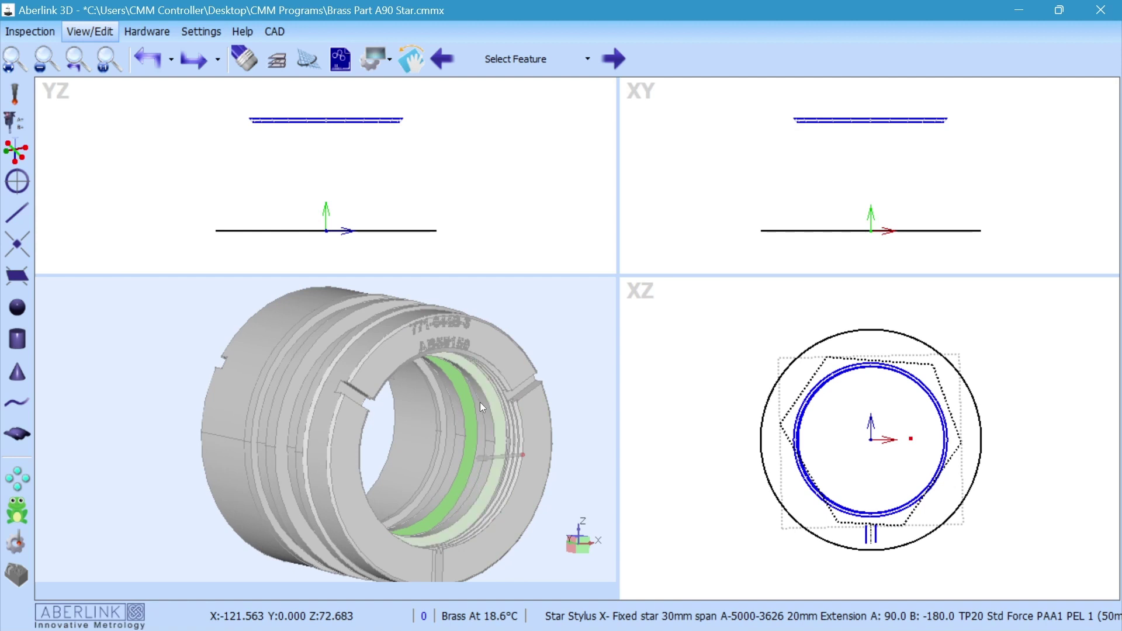
{"action": "scroll", "coordinate": [158, 399], "scroll_direction": "down", "scroll_amount": 1}
{"action": "scroll", "coordinate": [159, 399], "scroll_direction": "down", "scroll_amount": 1}
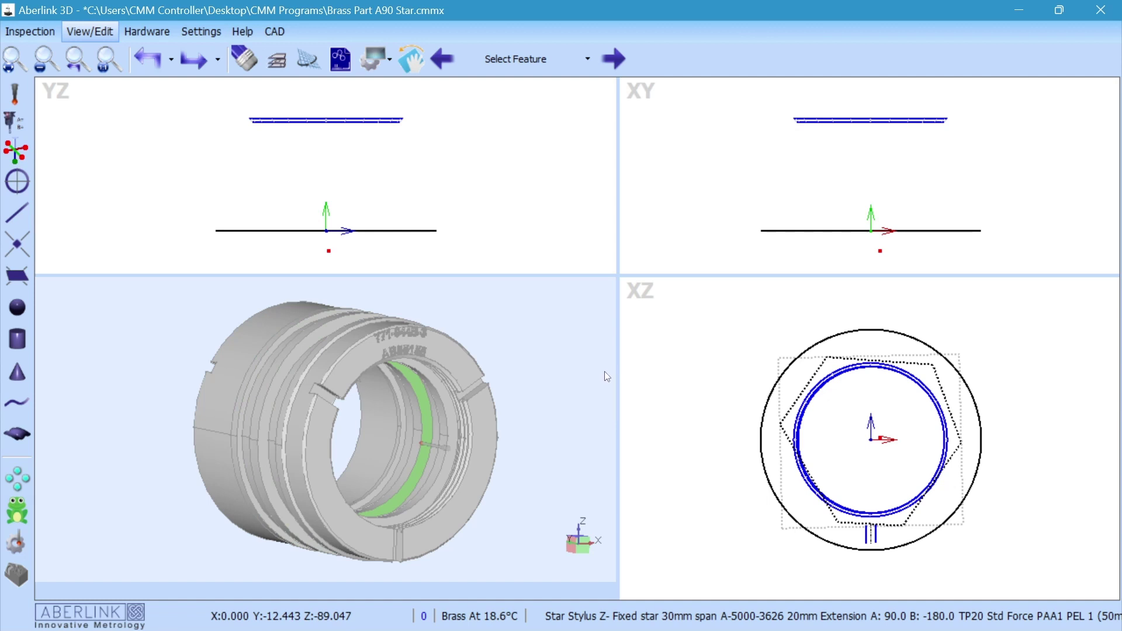
- Start a plane measurement, show its move parameters, lock both the plunge and rise vectors, and uncover the CAD model
{"action": "left_click", "coordinate": [18, 276]}
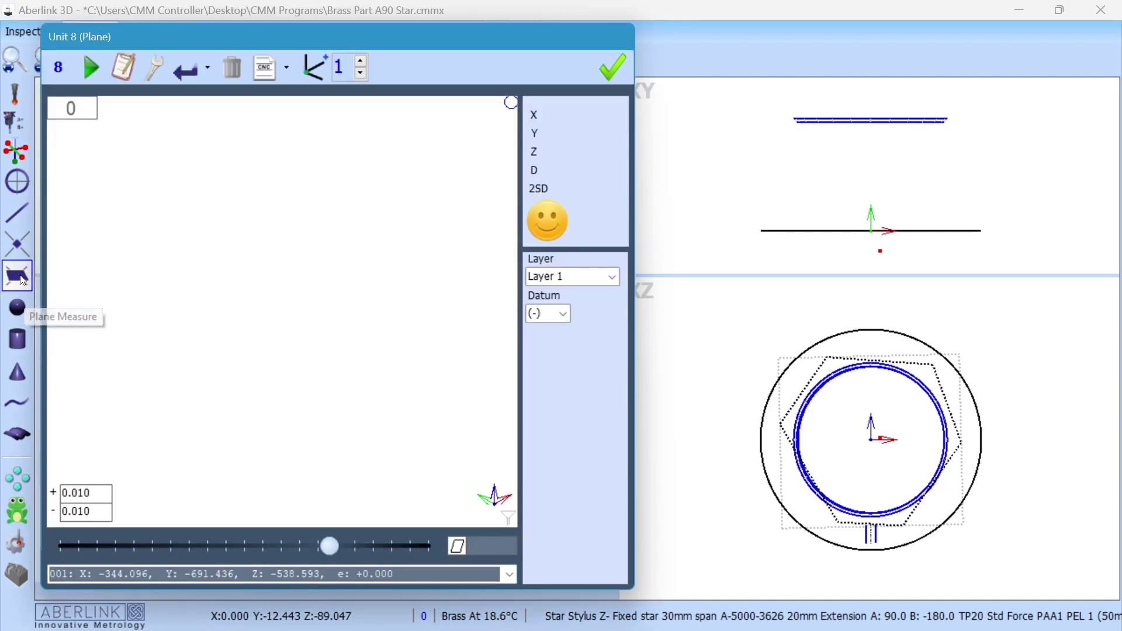
{"action": "left_click", "coordinate": [263, 73]}
{"action": "left_click", "coordinate": [387, 218]}
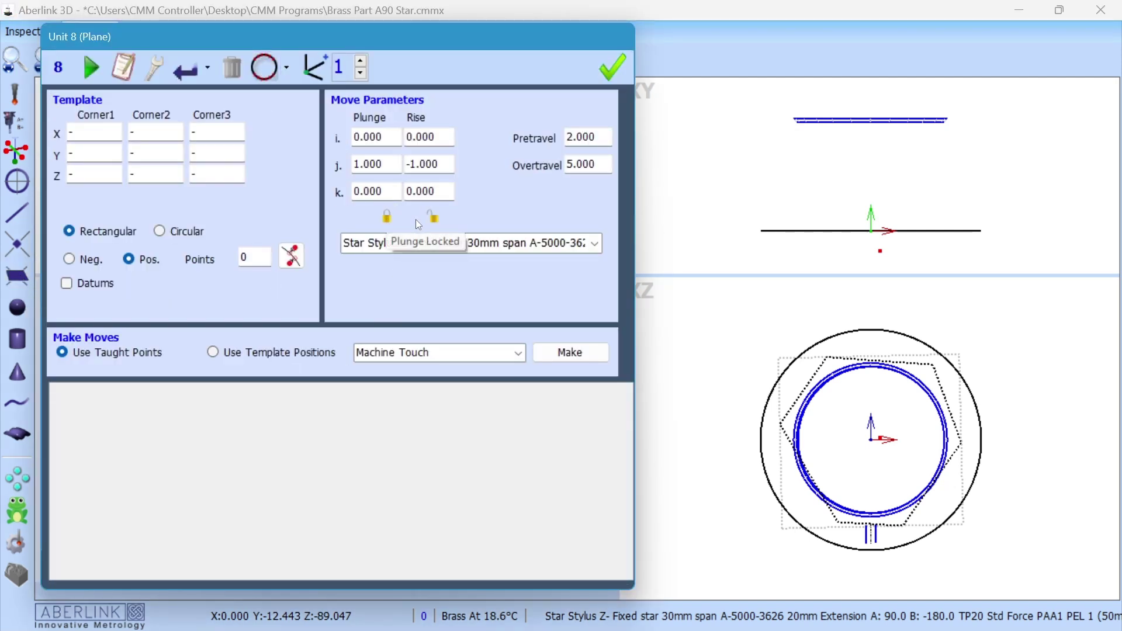
{"action": "left_click", "coordinate": [433, 217]}
{"action": "left_click_drag", "start_coordinate": [148, 35], "coordinate": [863, 112]}
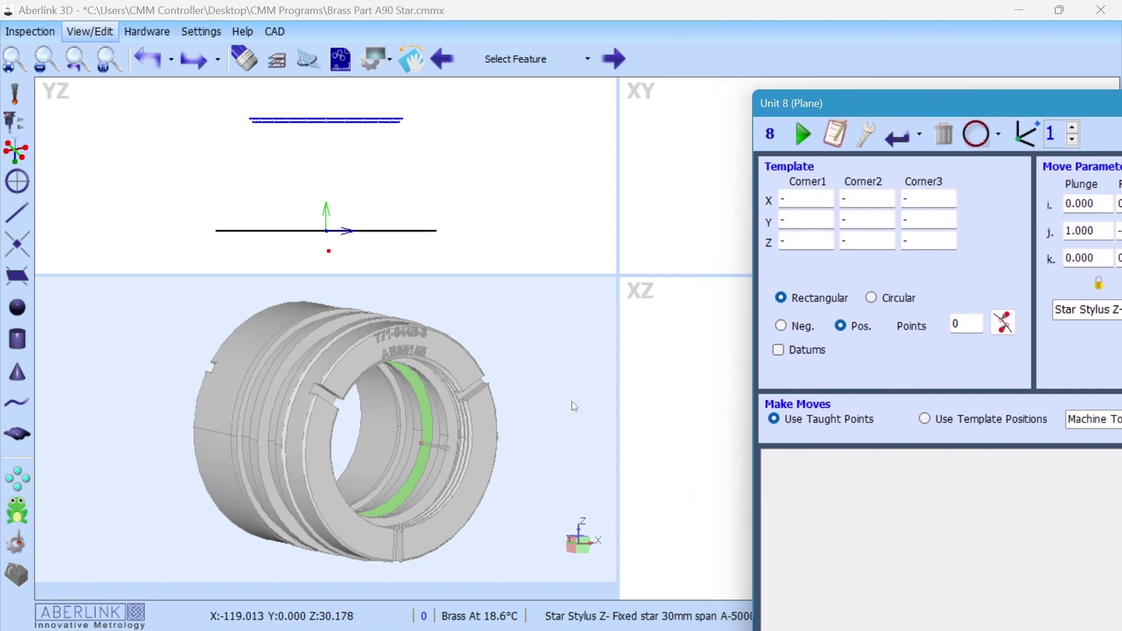
- Create a clipping plane from the internal ring face of the CAD model with an offset of -6.000
{"action": "left_click", "coordinate": [275, 31]}
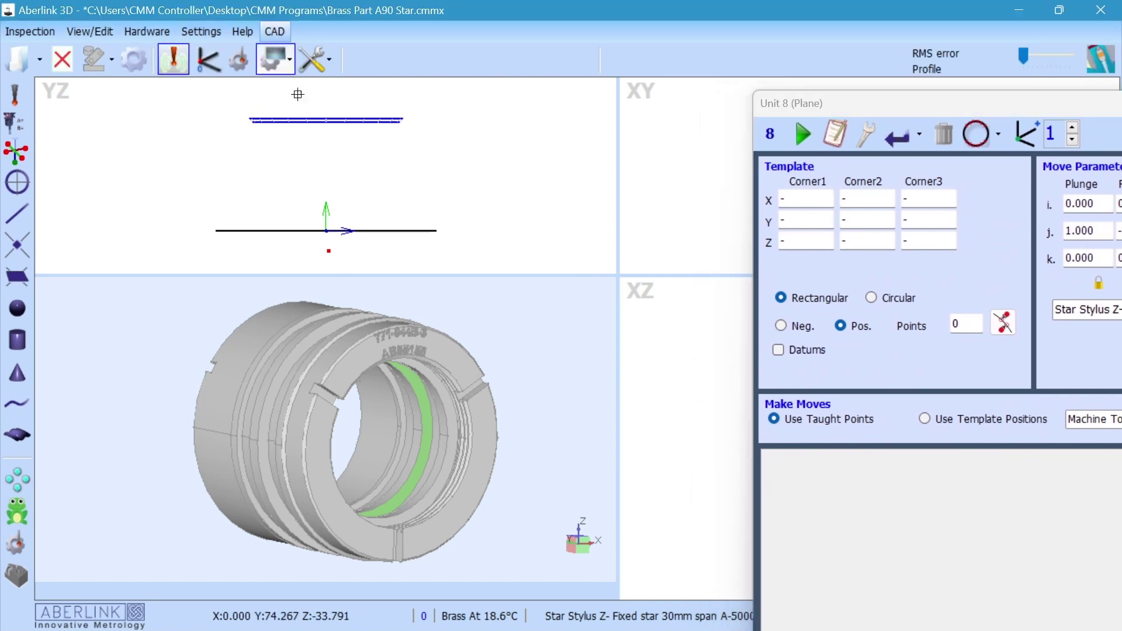
{"action": "left_click", "coordinate": [326, 69]}
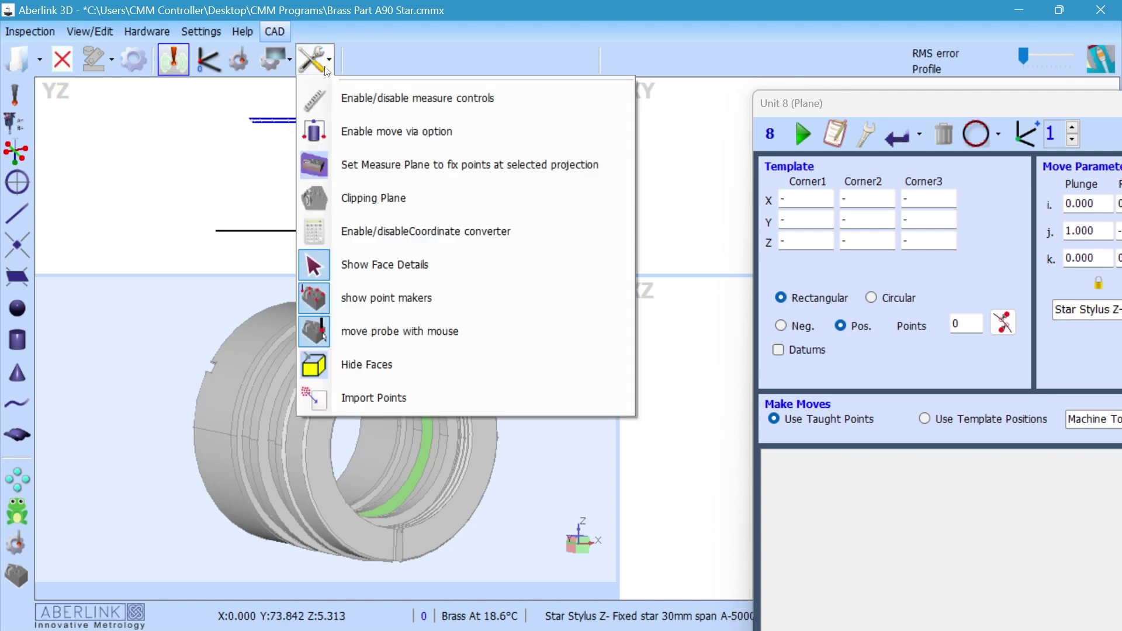
{"action": "left_click", "coordinate": [424, 198]}
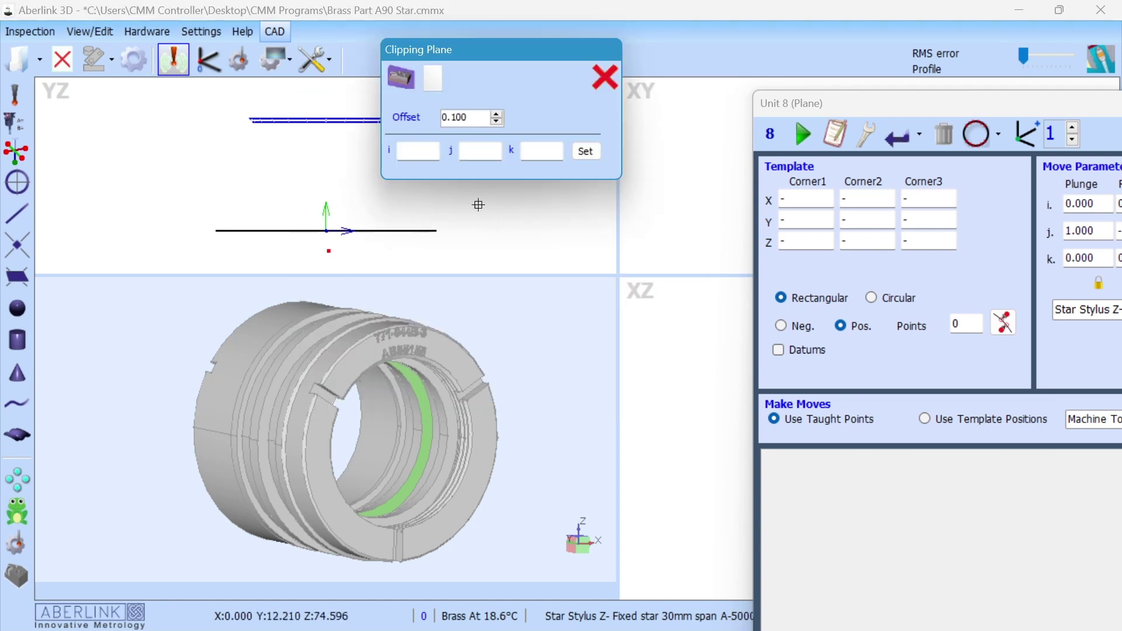
{"action": "left_click", "coordinate": [401, 77]}
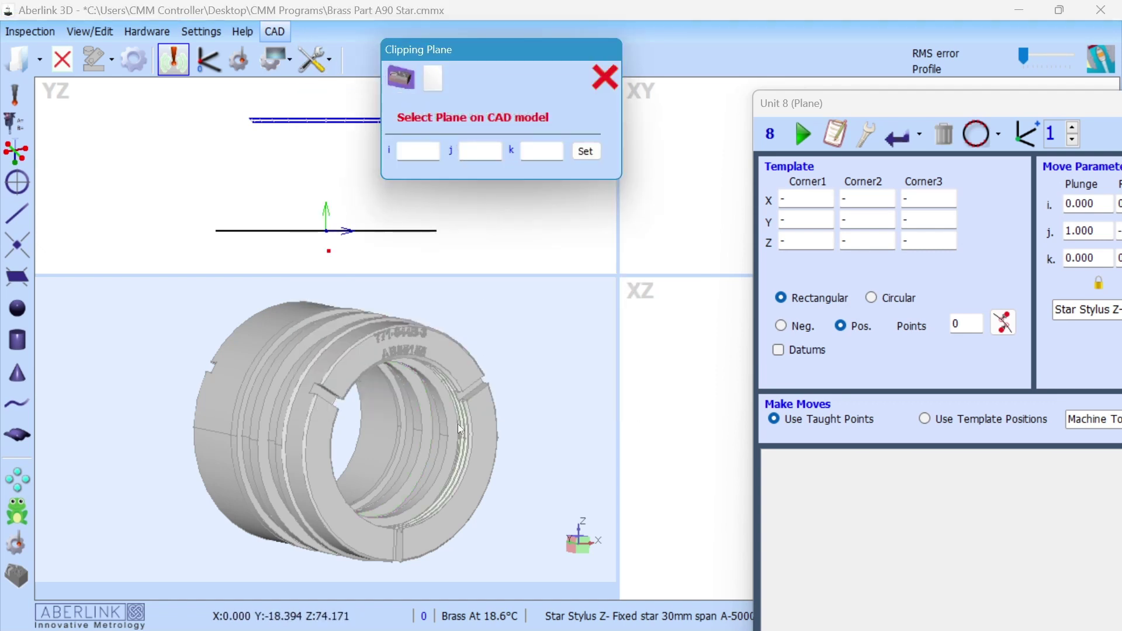
{"action": "left_click", "coordinate": [431, 433]}
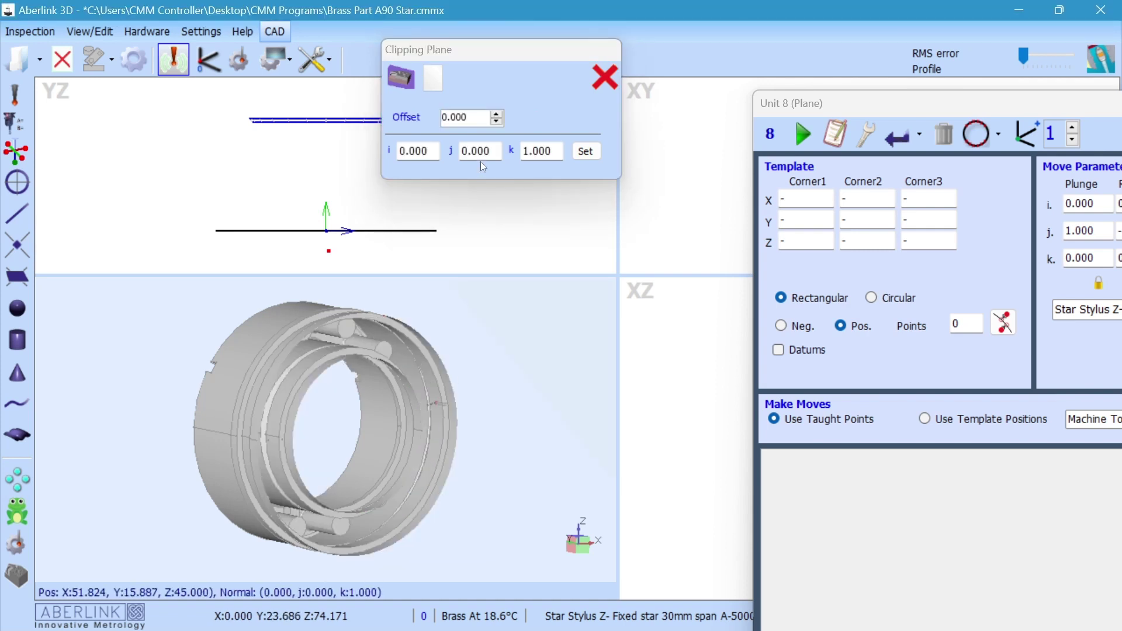
{"action": "left_click", "coordinate": [496, 121]}
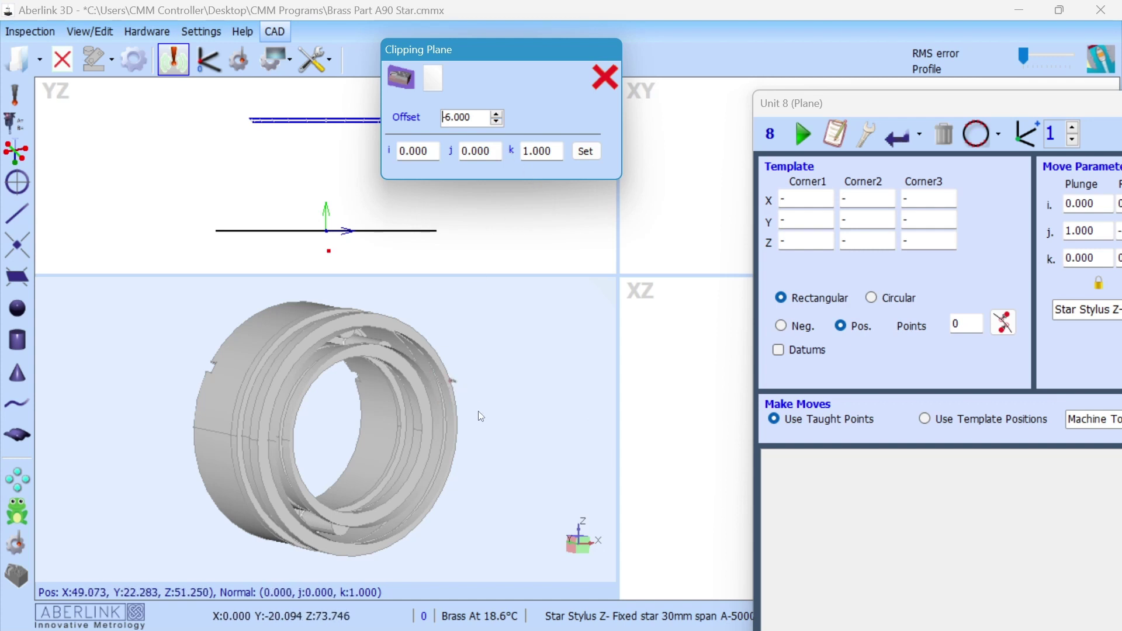
{"action": "left_click", "coordinate": [588, 547]}
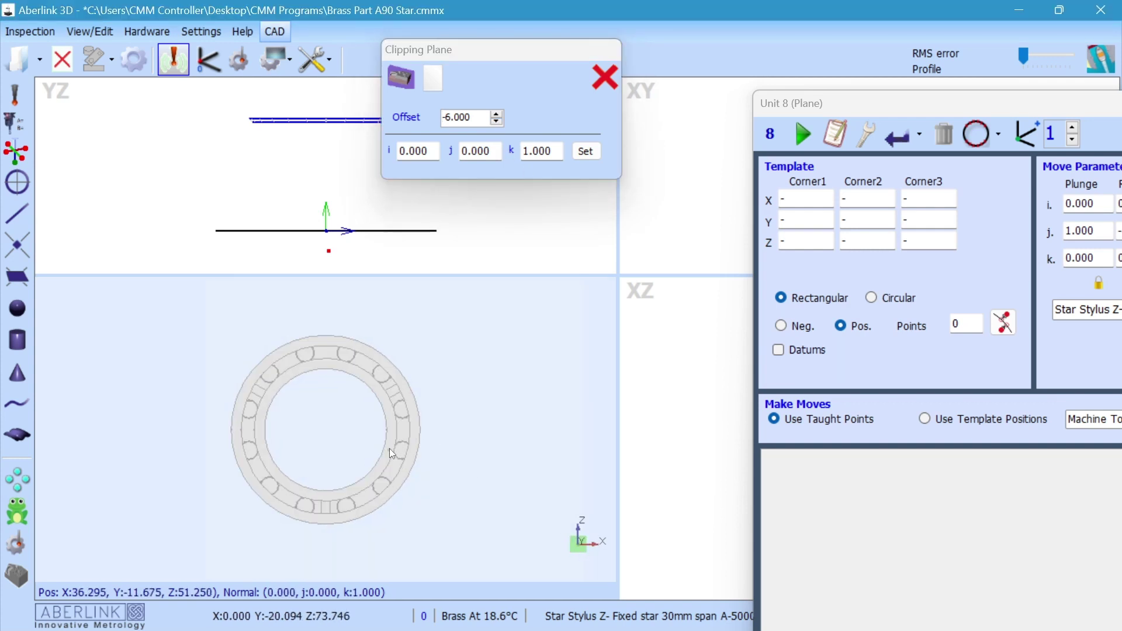
- Toggle Show Face Details off and back on, and select the exposed inner ring face on the clipped model
{"action": "middle_click_drag", "start_coordinate": [354, 423], "coordinate": [403, 430]}
{"action": "scroll", "coordinate": [399, 430], "scroll_direction": "up", "scroll_amount": 4}
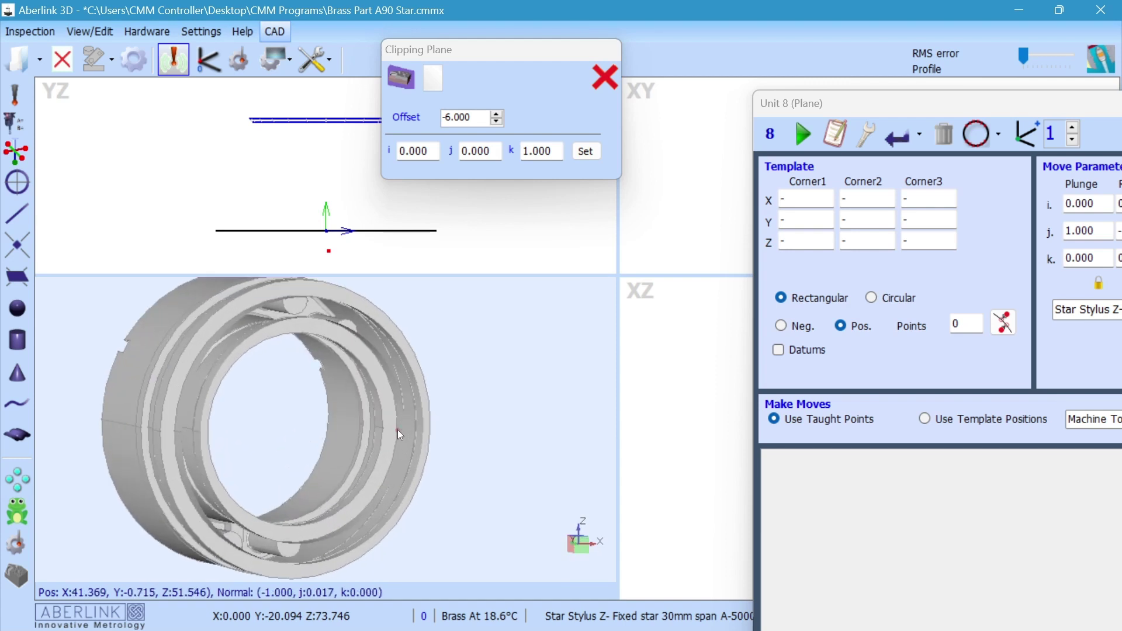
{"action": "left_click", "coordinate": [319, 63]}
{"action": "left_click", "coordinate": [371, 261]}
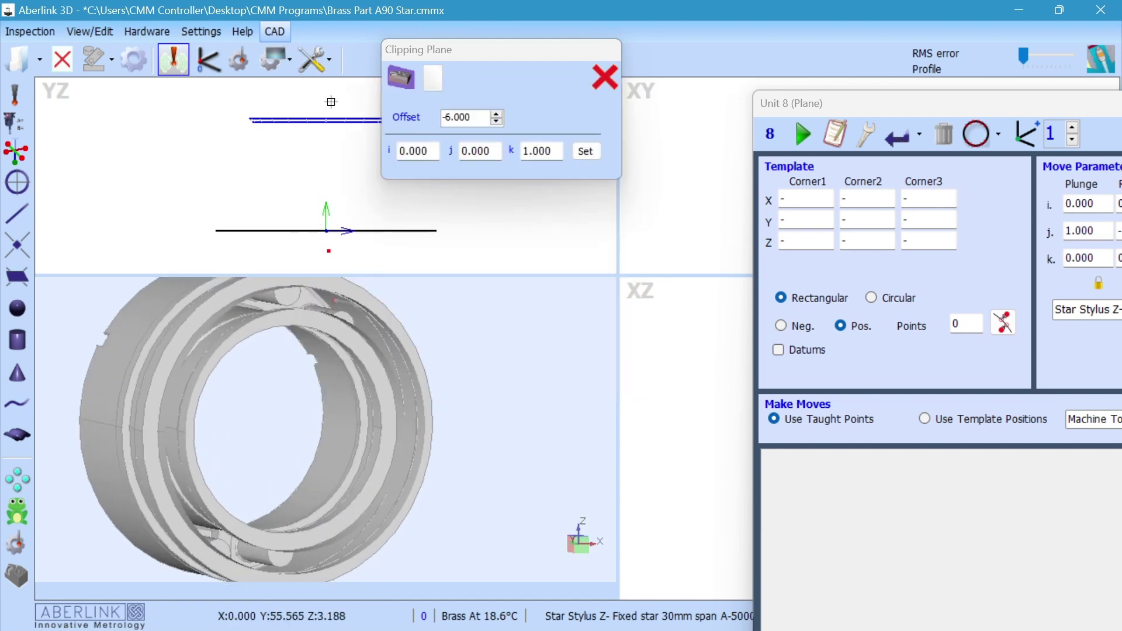
{"action": "left_click", "coordinate": [322, 62]}
{"action": "left_click", "coordinate": [384, 264]}
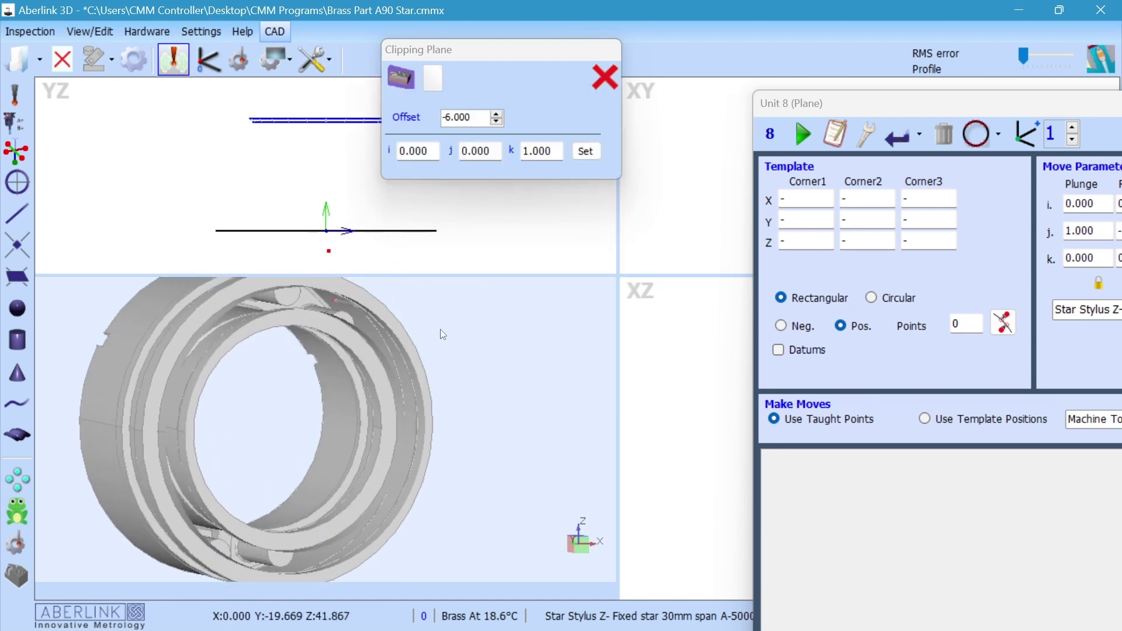
{"action": "left_click", "coordinate": [393, 409]}
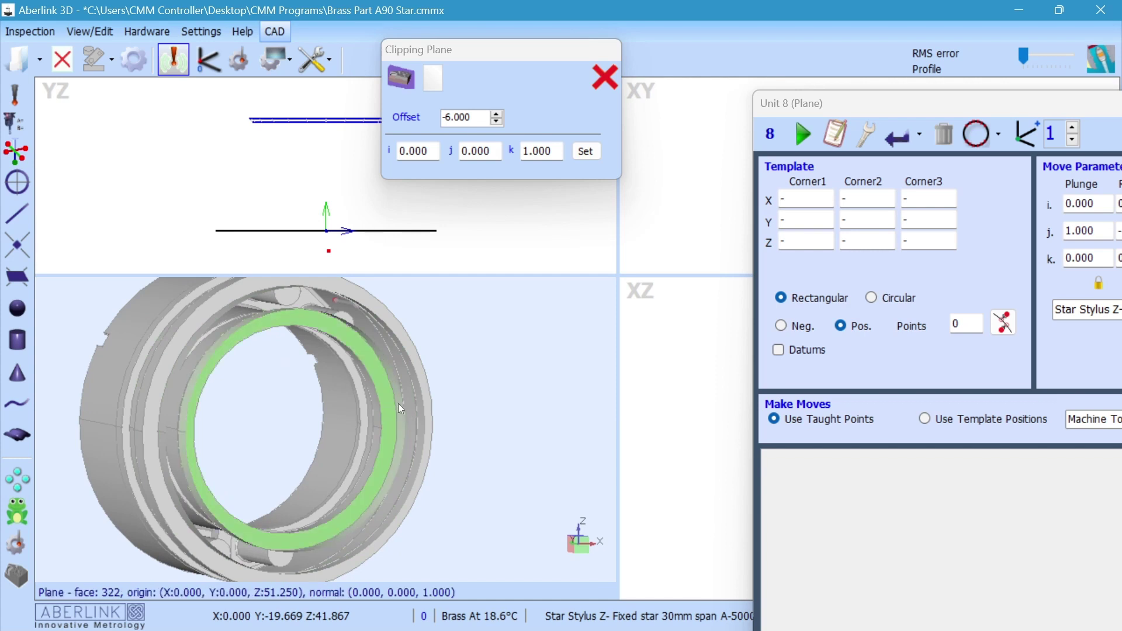
- Take a contact point at the bottom of the inner ring face with the Star Stylus Y+, viewing the ring face-on
{"action": "left_click", "coordinate": [583, 553]}
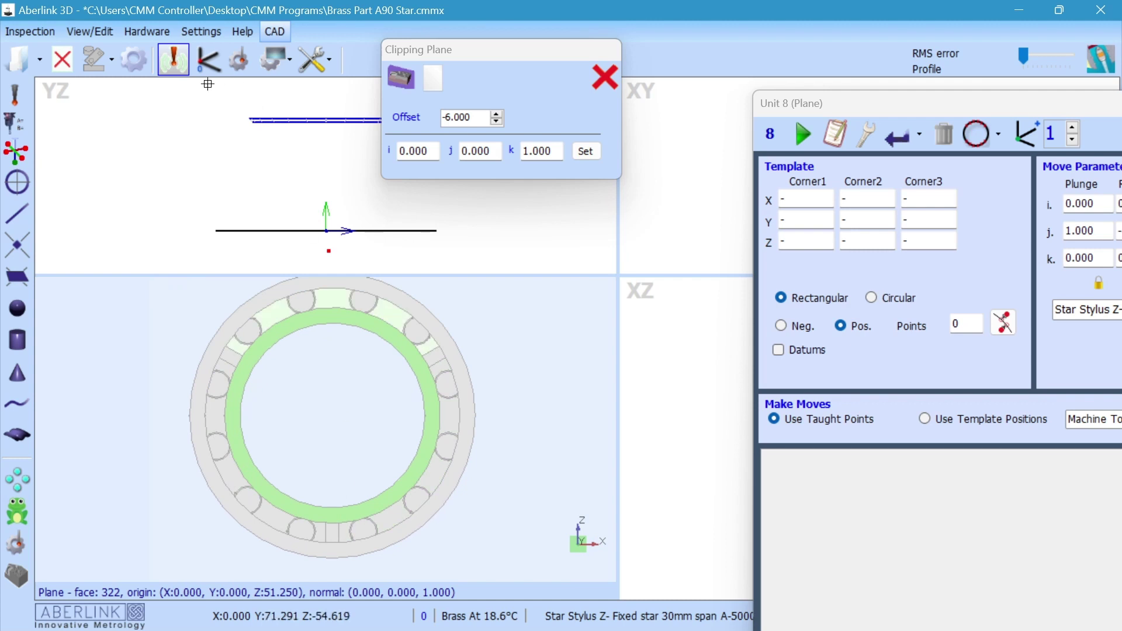
{"action": "left_click", "coordinate": [176, 65]}
{"action": "left_click", "coordinate": [174, 59]}
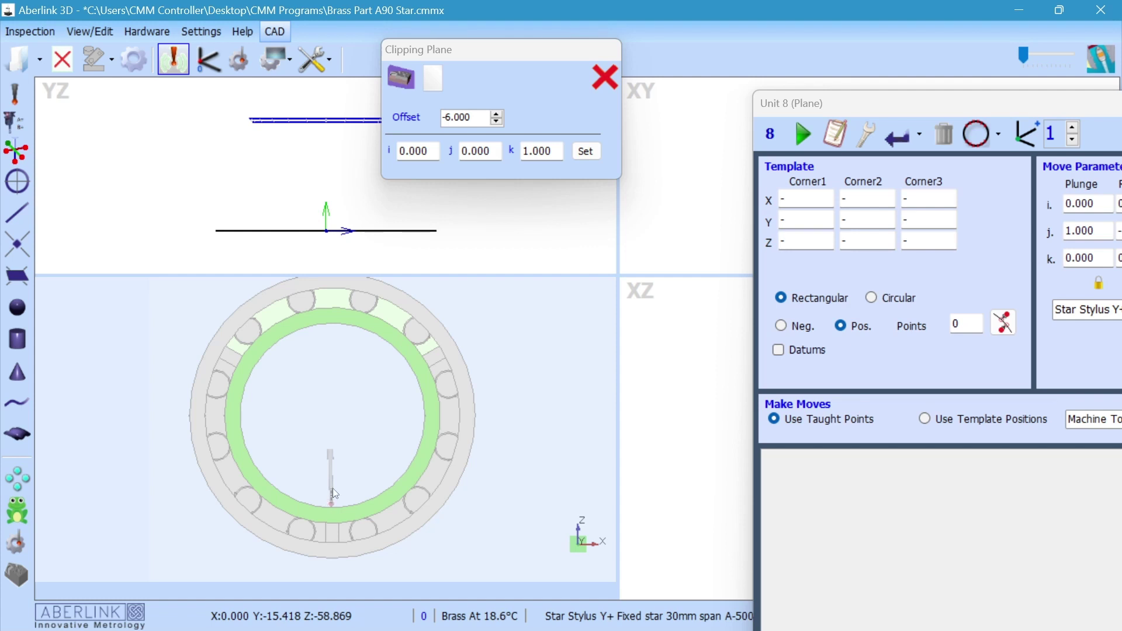
{"action": "scroll", "coordinate": [337, 510], "scroll_direction": "up", "scroll_amount": 6}
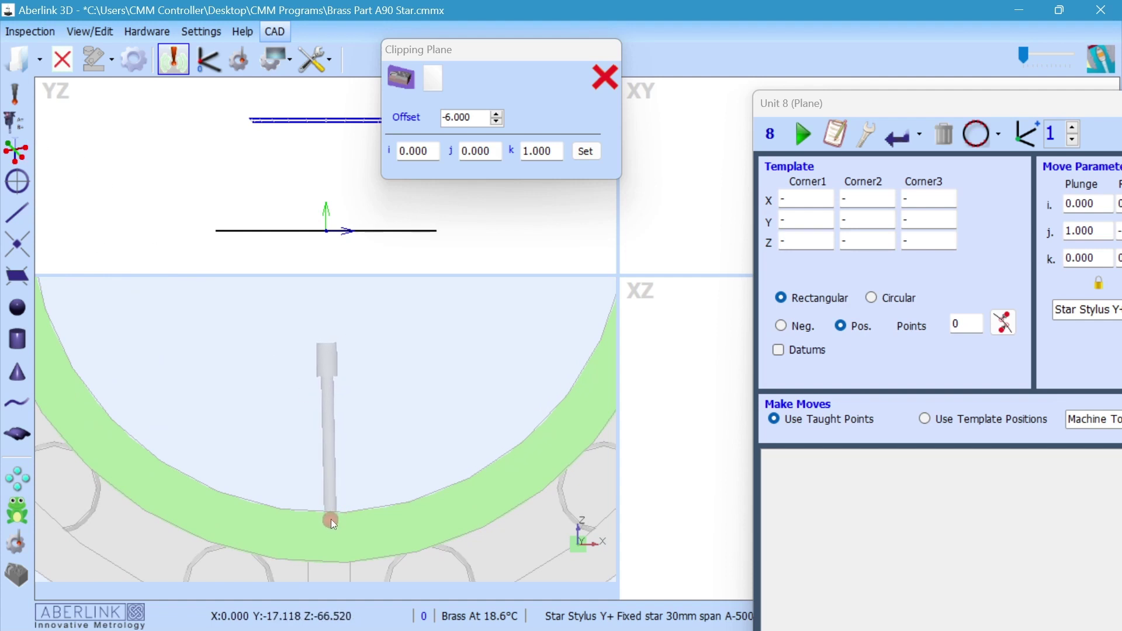
{"action": "left_click", "coordinate": [331, 520]}
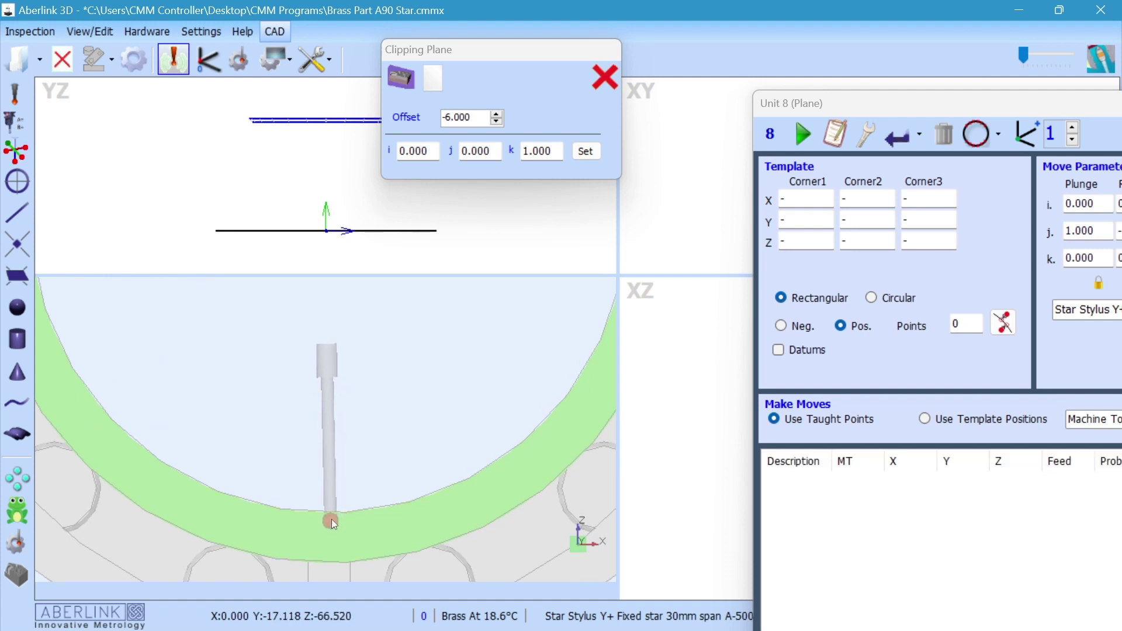
- Change to the Star Stylus X- and take a contact point on the +X side of the ring face
{"action": "left_click", "coordinate": [6, 155]}
{"action": "scroll", "coordinate": [303, 440], "scroll_direction": "down", "scroll_amount": 3}
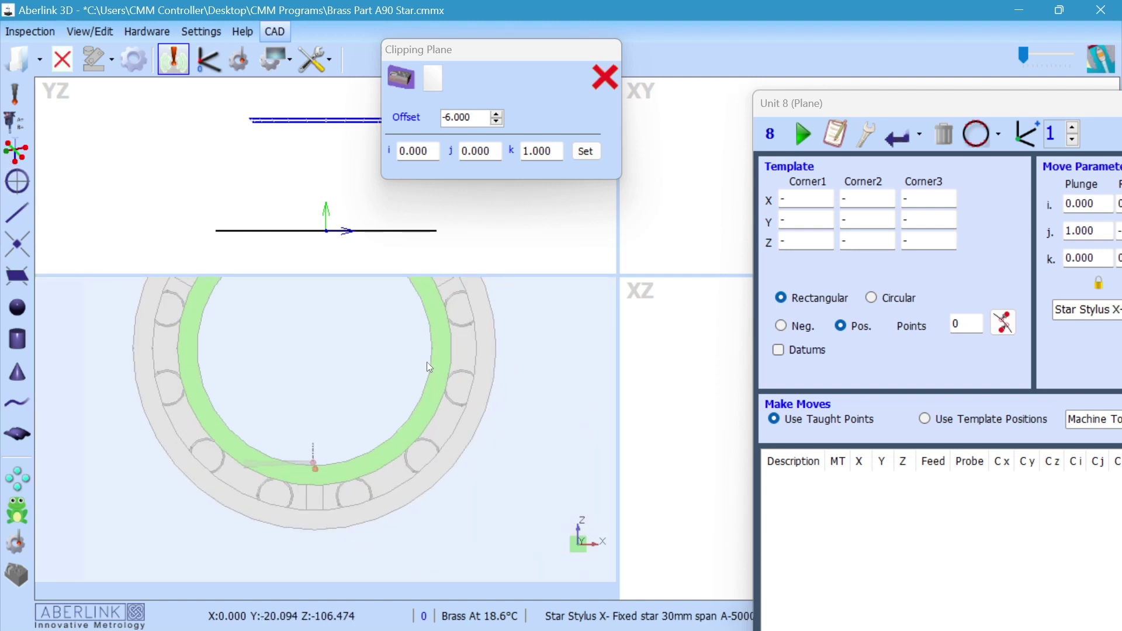
{"action": "scroll", "coordinate": [431, 357], "scroll_direction": "up", "scroll_amount": 4}
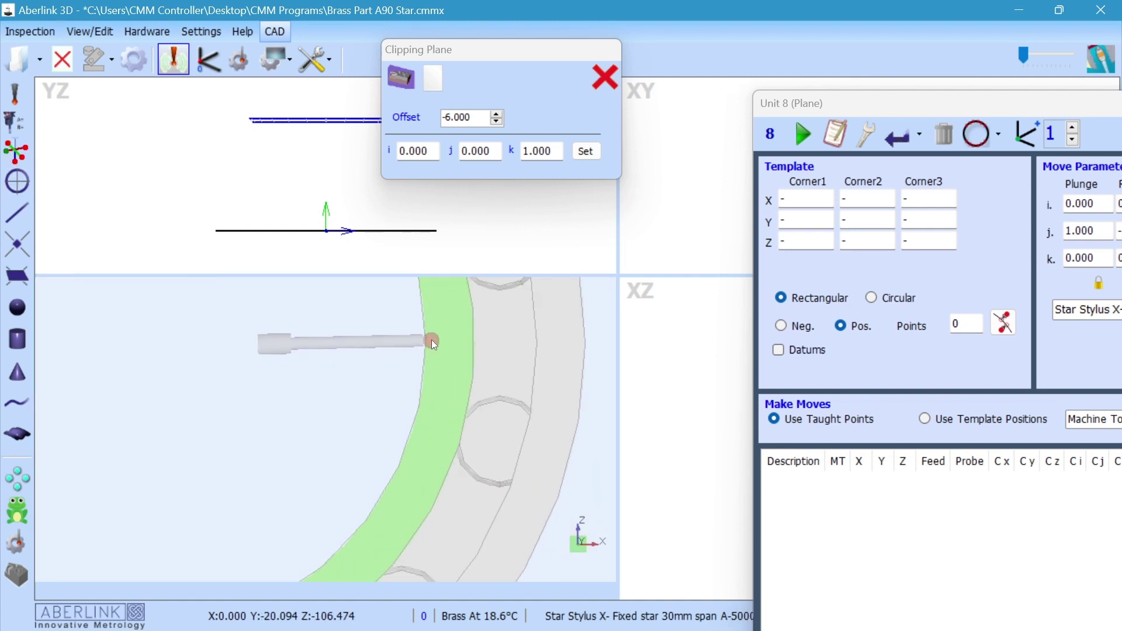
{"action": "scroll", "coordinate": [380, 406], "scroll_direction": "down", "scroll_amount": 3}
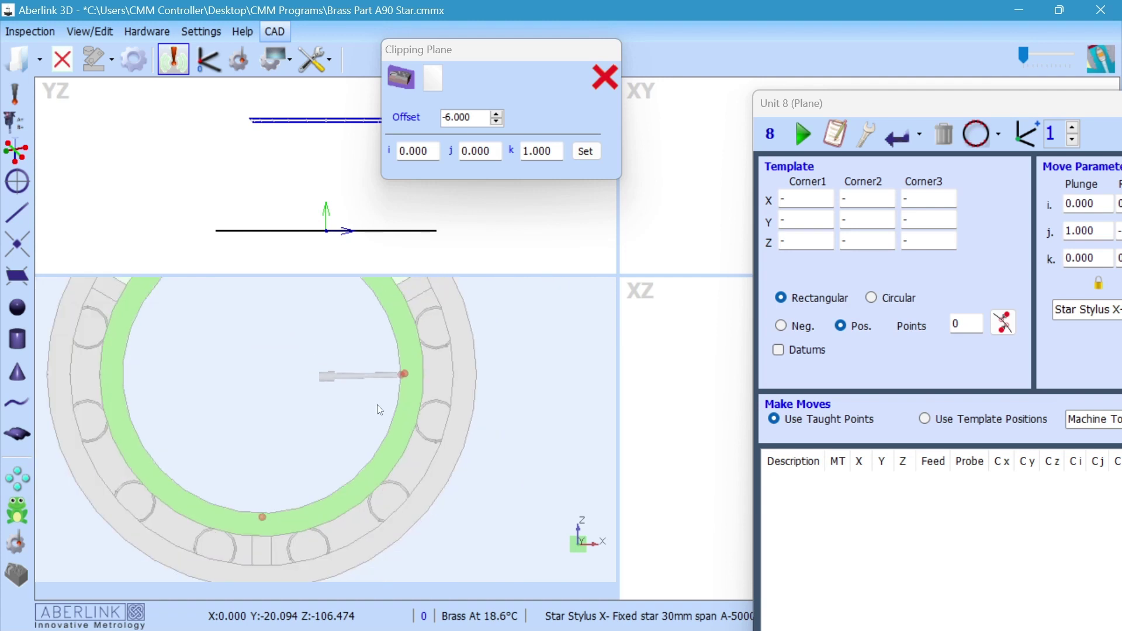
- Take a contact point at the top of the ring face with the Star Stylus Y-
{"action": "scroll", "coordinate": [380, 409], "scroll_direction": "down", "scroll_amount": 2}
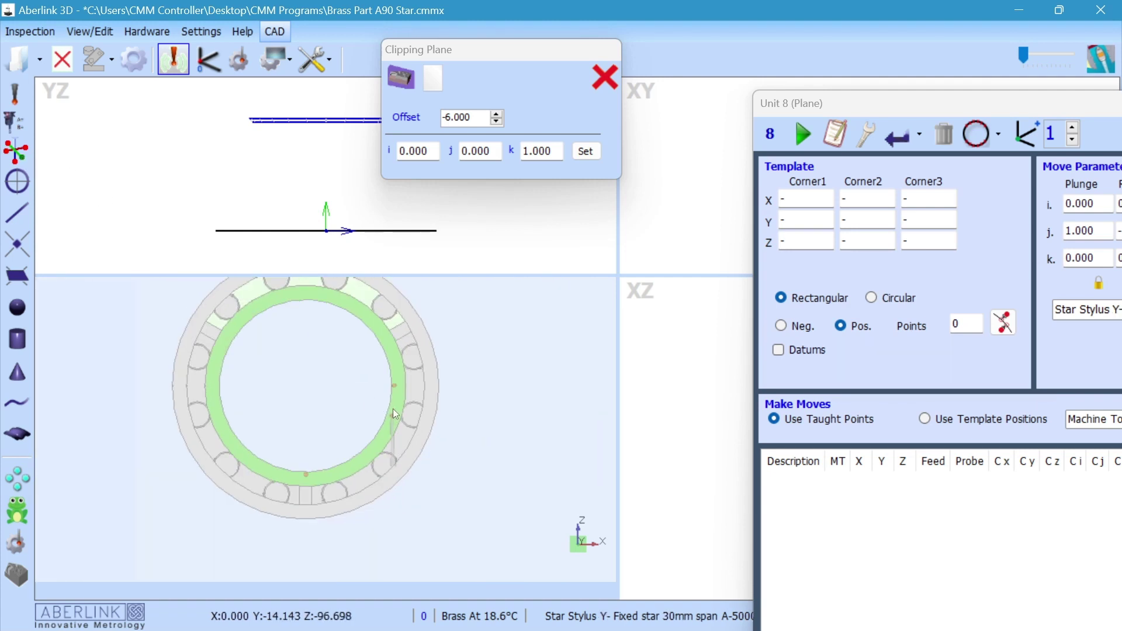
{"action": "scroll", "coordinate": [307, 298], "scroll_direction": "up", "scroll_amount": 3}
{"action": "scroll", "coordinate": [304, 296], "scroll_direction": "up", "scroll_amount": 2}
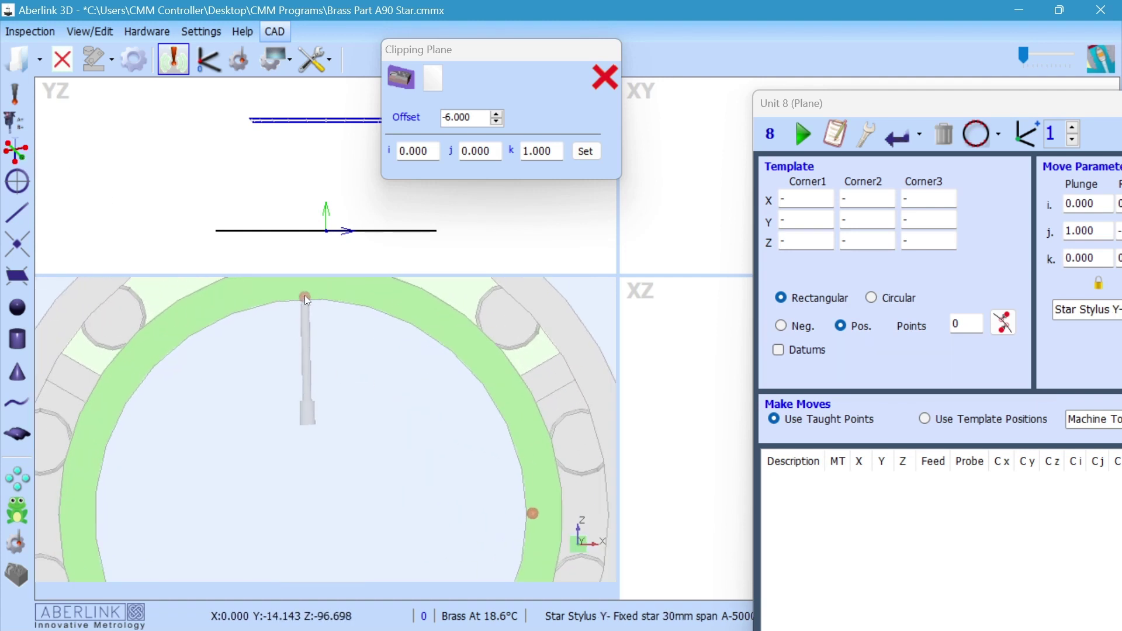
{"action": "left_click", "coordinate": [305, 293]}
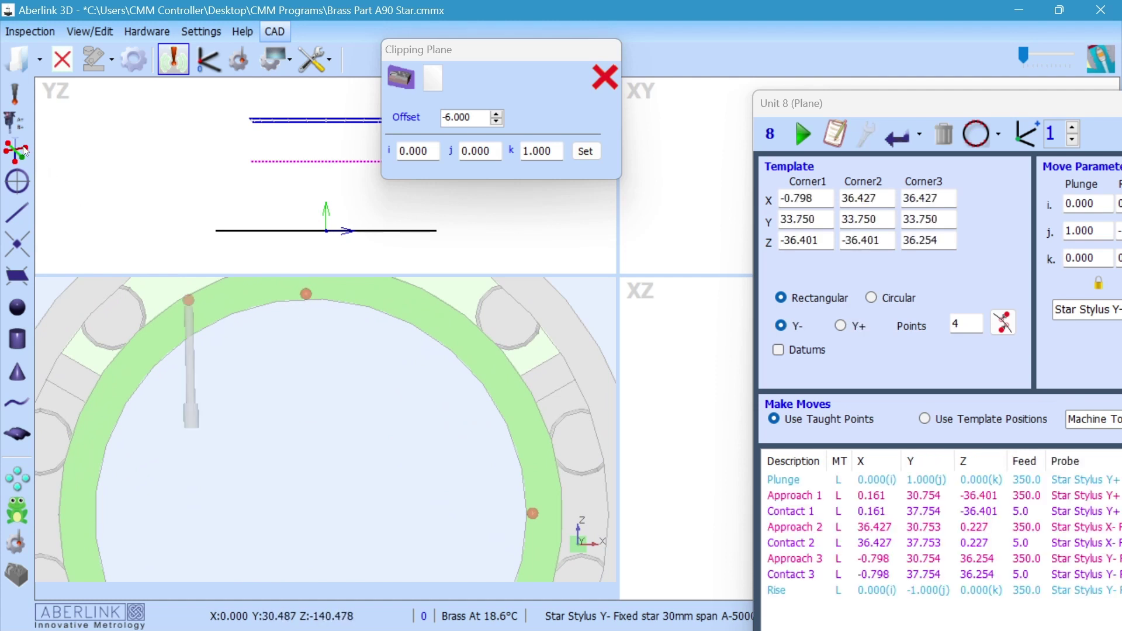
- Take a fourth contact point on the -X side of the ring face with the Star Stylus X+
{"action": "scroll", "coordinate": [423, 490], "scroll_direction": "down", "scroll_amount": 3}
{"action": "scroll", "coordinate": [291, 505], "scroll_direction": "up", "scroll_amount": 1}
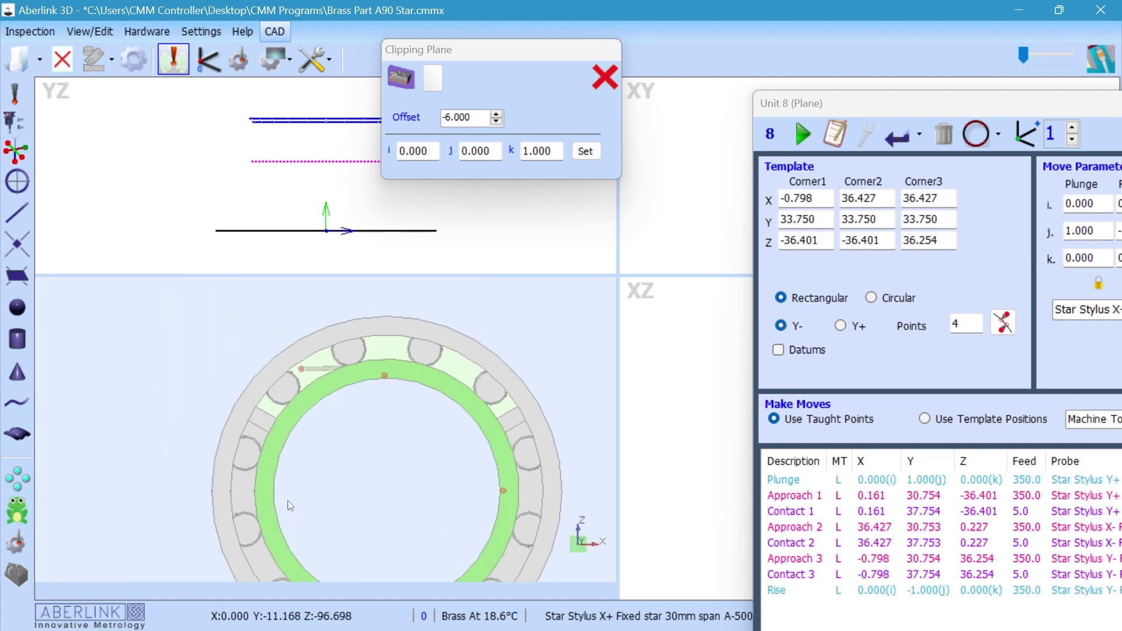
{"action": "scroll", "coordinate": [288, 500], "scroll_direction": "up", "scroll_amount": 1}
{"action": "left_click", "coordinate": [277, 497]}
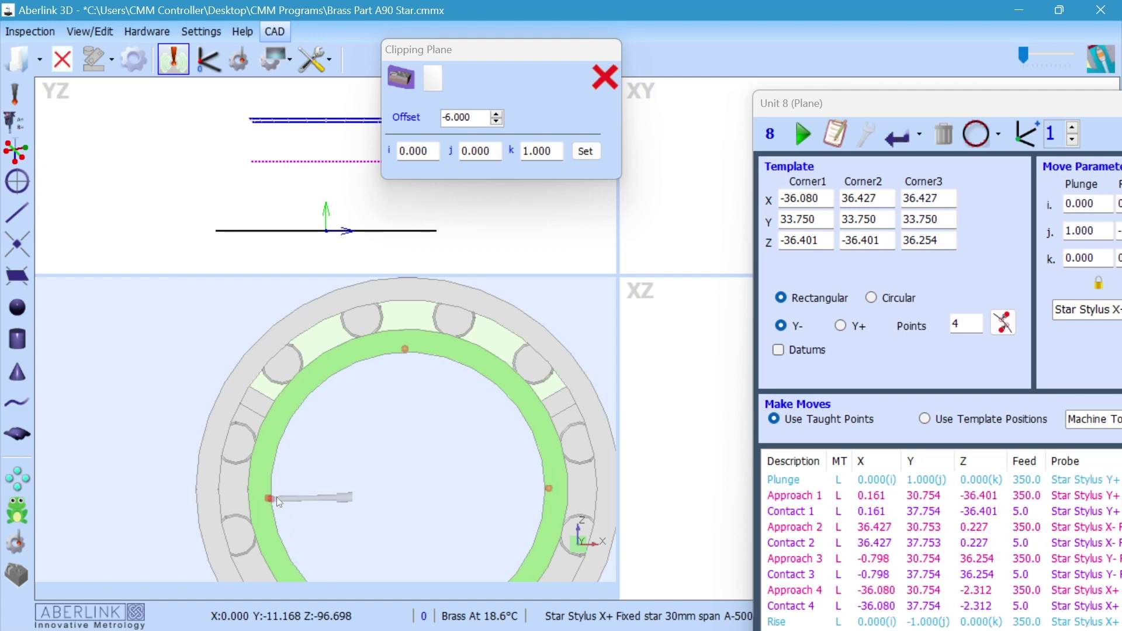
- Bring the plane measurement window fully into view and close the Clipping Plane dialog
{"action": "left_click_drag", "start_coordinate": [884, 107], "coordinate": [255, 151]}
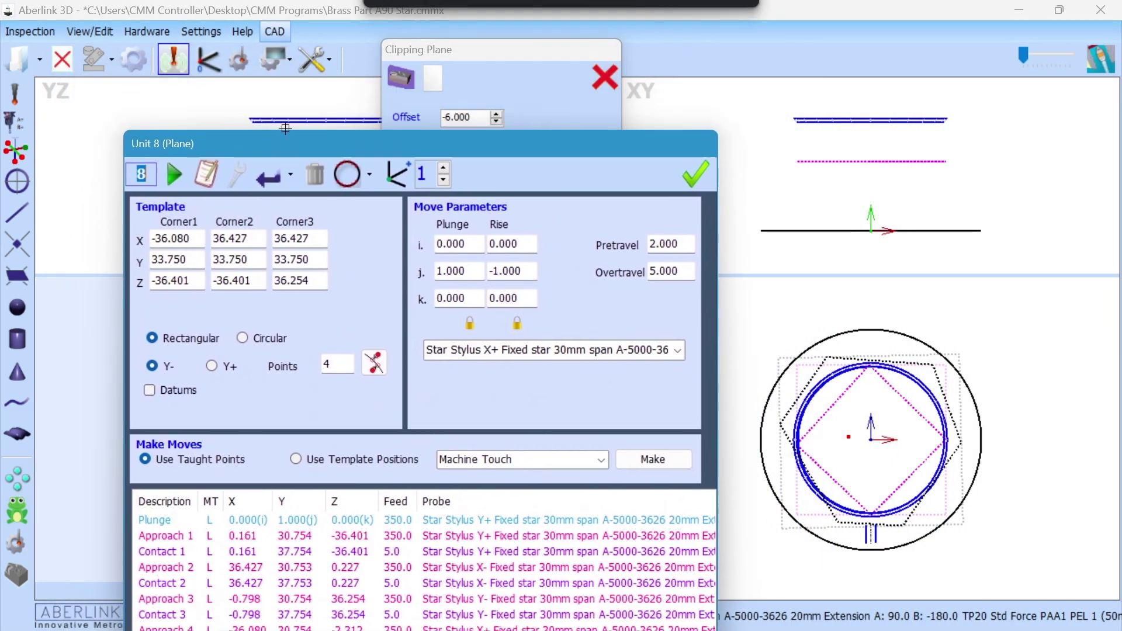
{"action": "left_click", "coordinate": [605, 73]}
{"action": "left_click_drag", "start_coordinate": [501, 146], "coordinate": [379, 88]}
- Turn on Show Probe Path and examine the plane's approach, plunge and rise moves in the XY and XZ views
{"action": "left_click", "coordinate": [85, 32]}
{"action": "left_click", "coordinate": [377, 62]}
{"action": "left_click", "coordinate": [444, 136]}
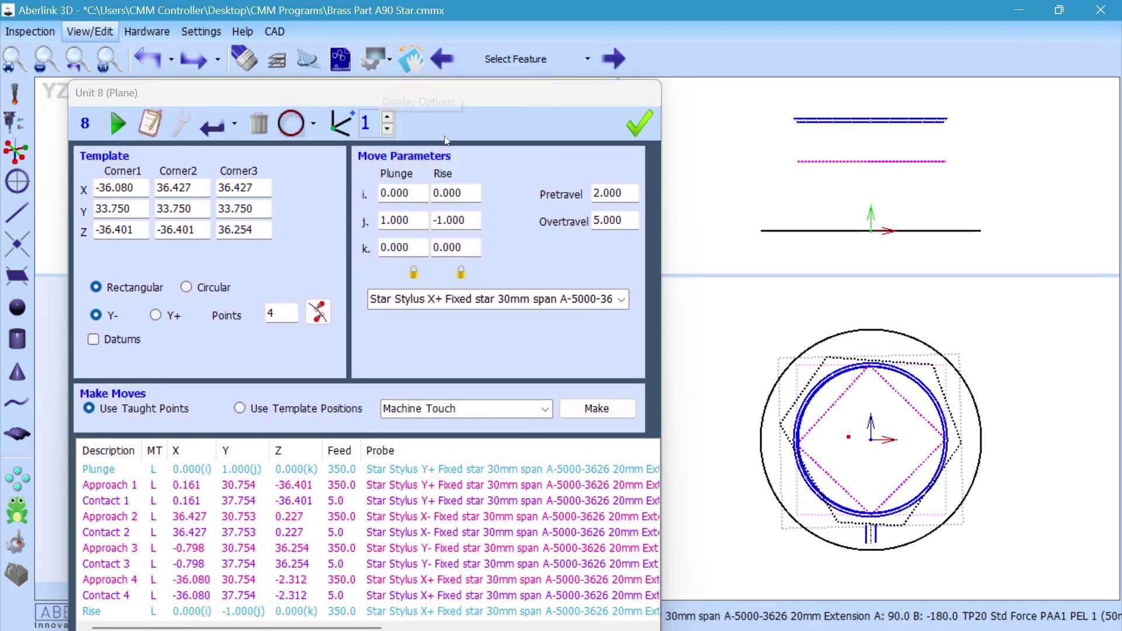
{"action": "left_click", "coordinate": [376, 59]}
{"action": "left_click", "coordinate": [434, 159]}
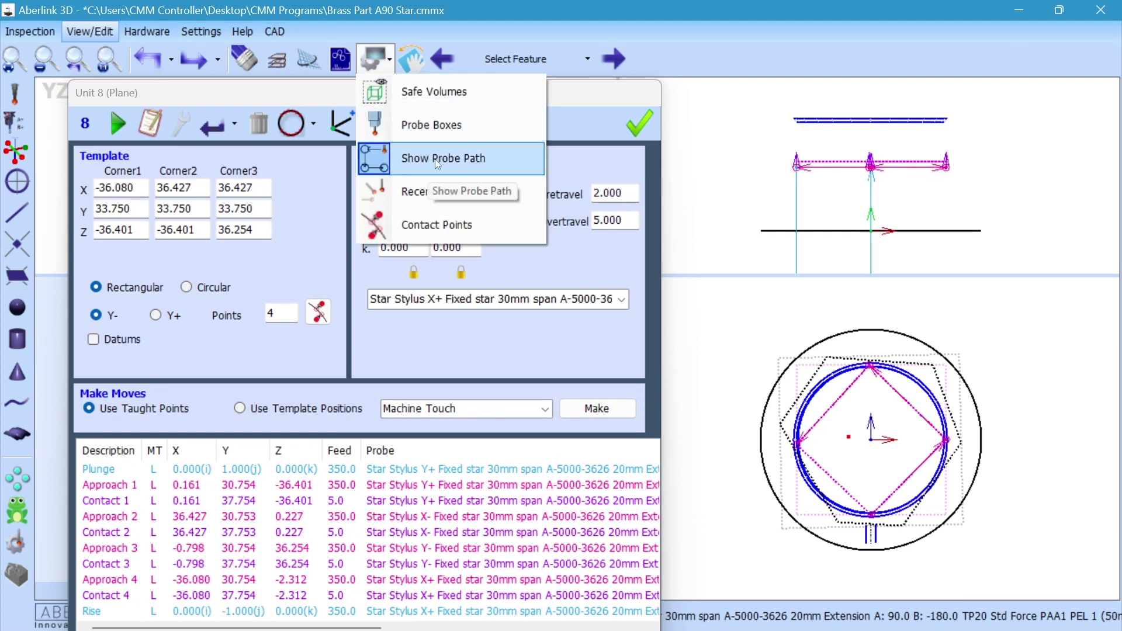
{"action": "scroll", "coordinate": [881, 204], "scroll_direction": "down", "scroll_amount": 3}
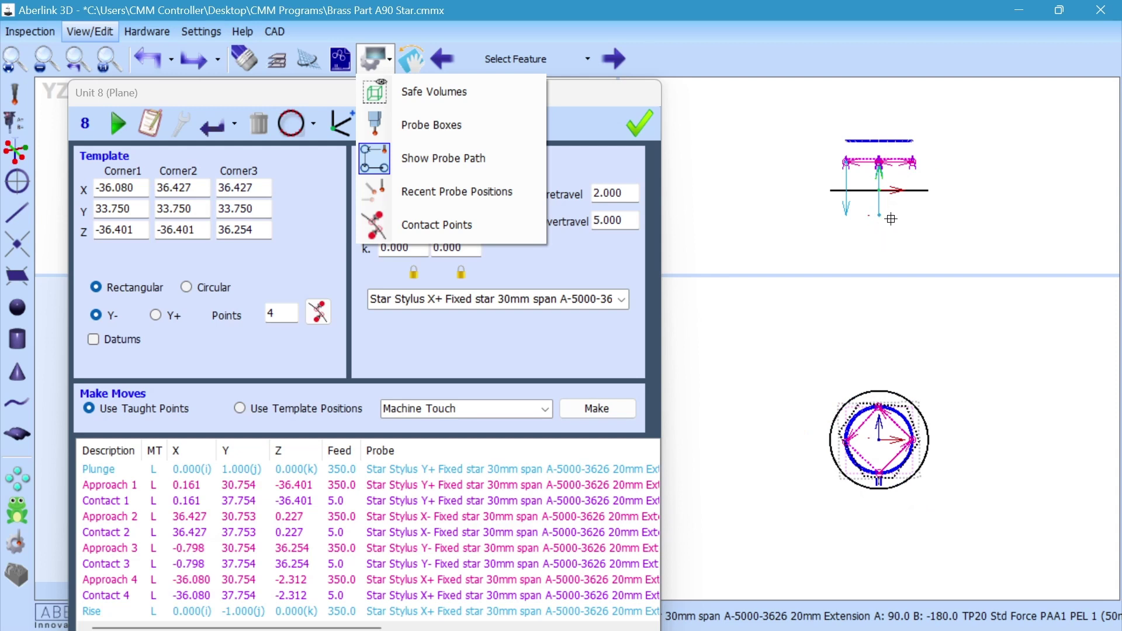
{"action": "scroll", "coordinate": [879, 156], "scroll_direction": "up", "scroll_amount": 3}
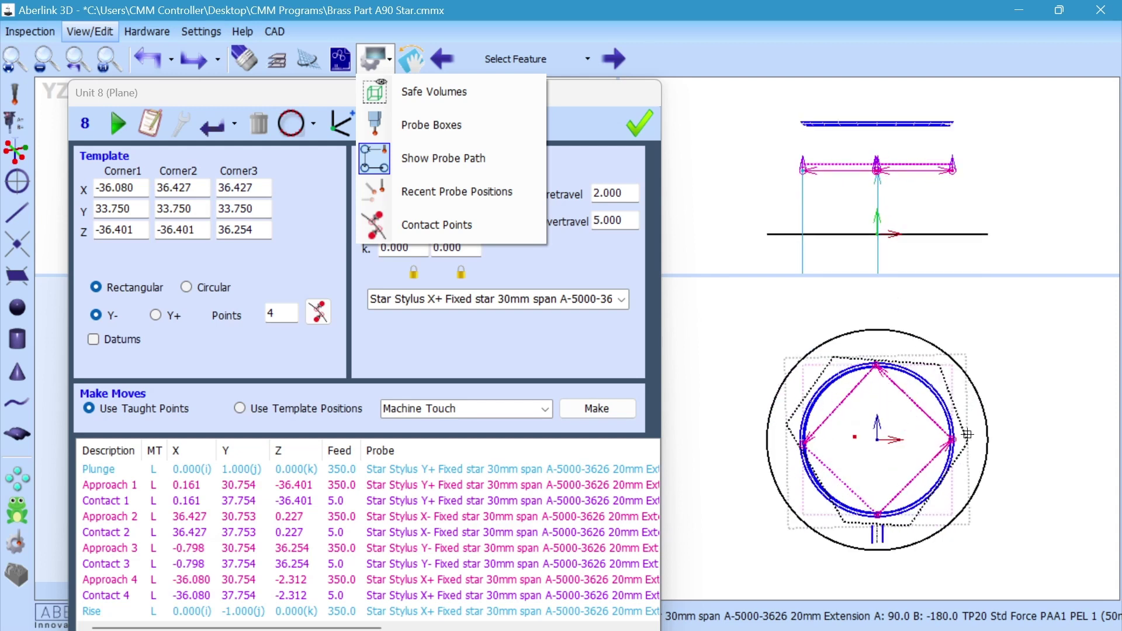
- Reposition the plane measurement window to examine the probe path in the YZ and XY views behind it
{"action": "left_click", "coordinate": [588, 93]}
{"action": "left_click_drag", "start_coordinate": [580, 86], "coordinate": [569, 39]}
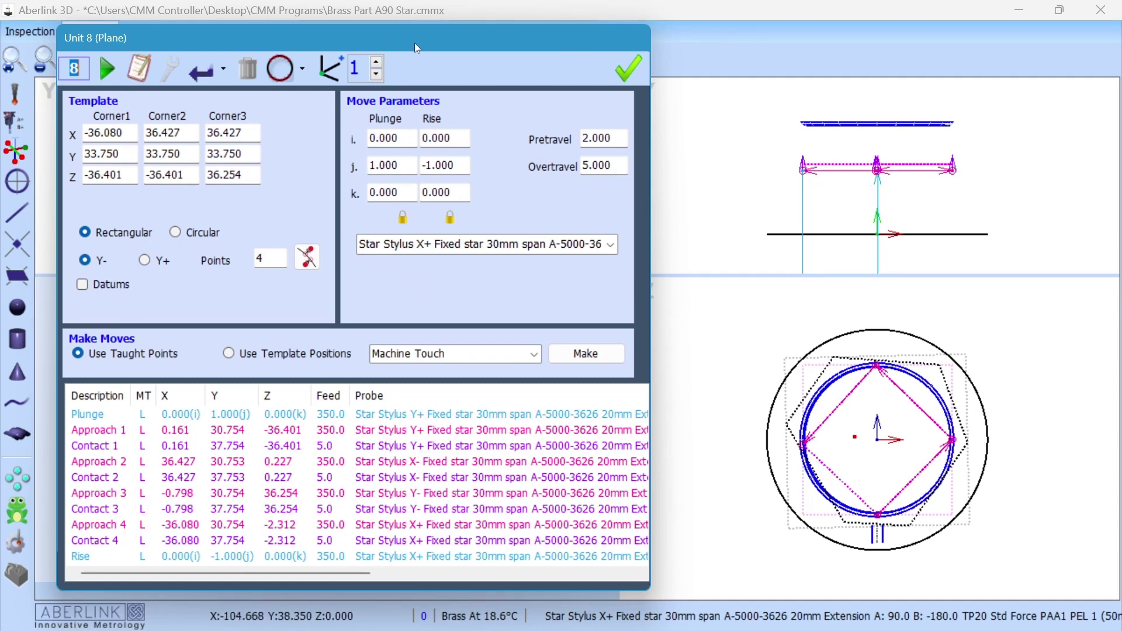
{"action": "left_click_drag", "start_coordinate": [417, 47], "coordinate": [463, 419]}
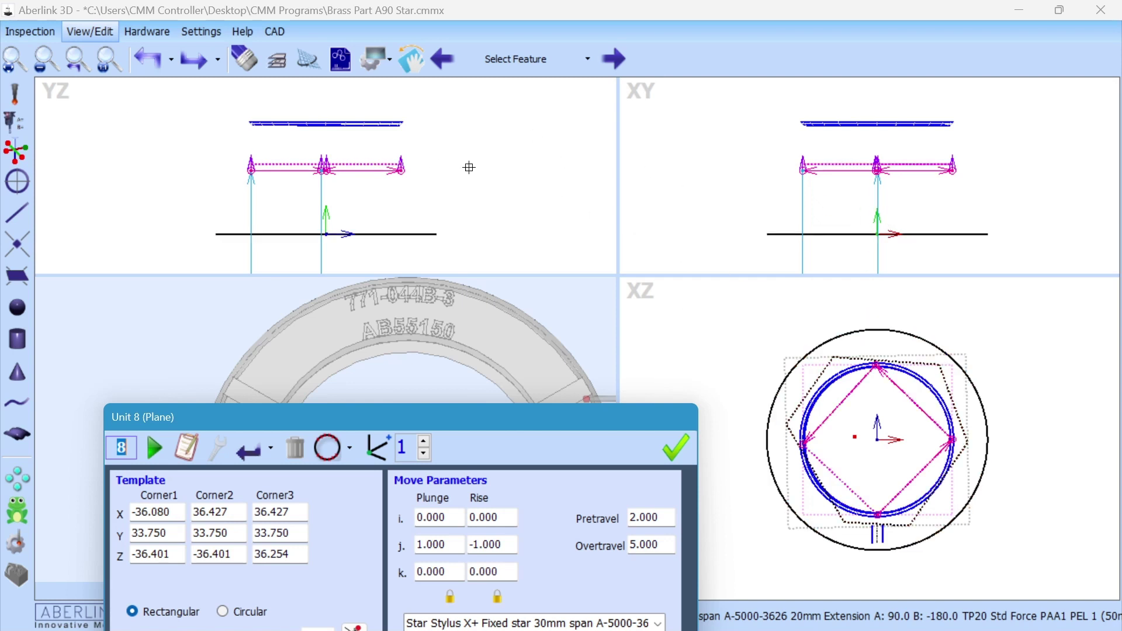
{"action": "left_click_drag", "start_coordinate": [567, 418], "coordinate": [541, 56]}
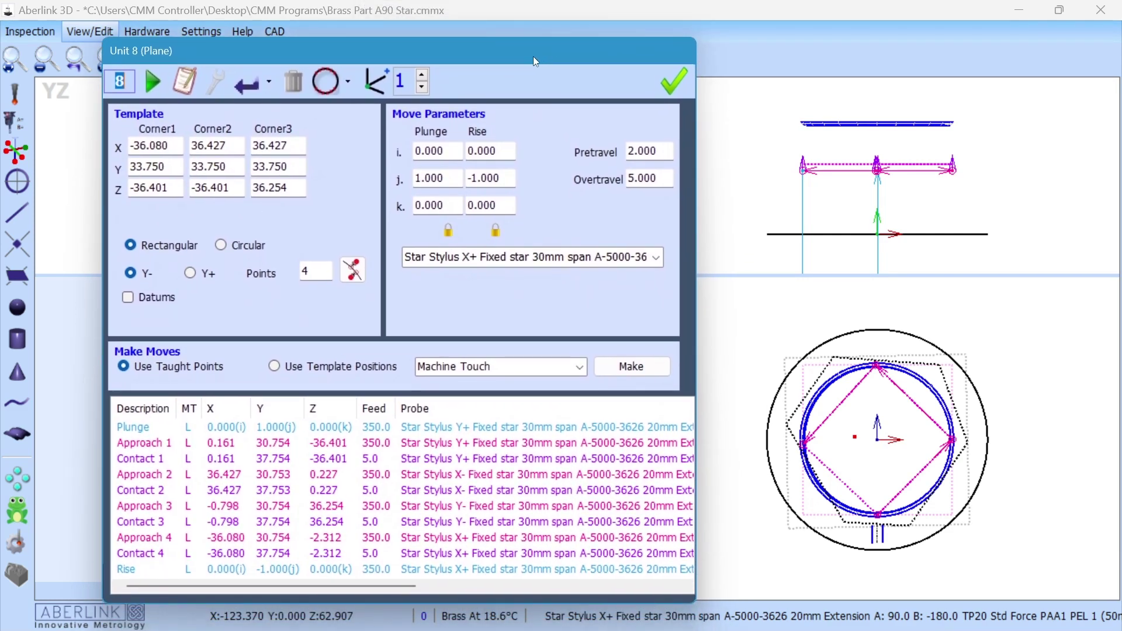
- Maximise the plane window and insert one Move Via above Approach 1 and another above the Rise move
{"action": "double_click", "coordinate": [529, 57]}
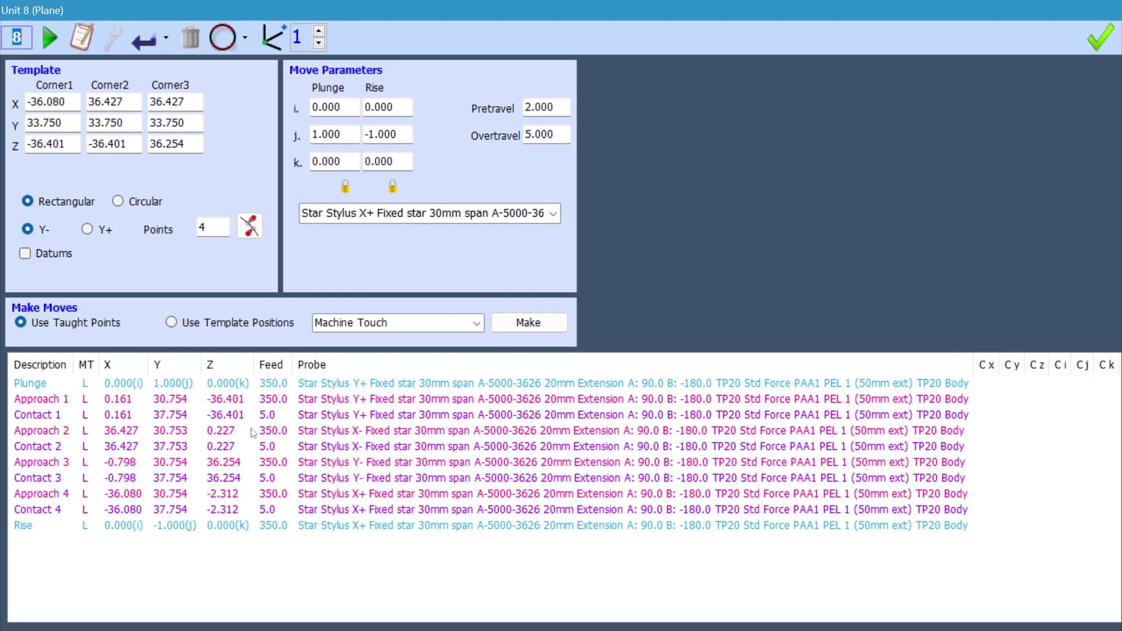
{"action": "right_click", "coordinate": [64, 402]}
{"action": "mouse_move", "coordinate": [76, 407]}
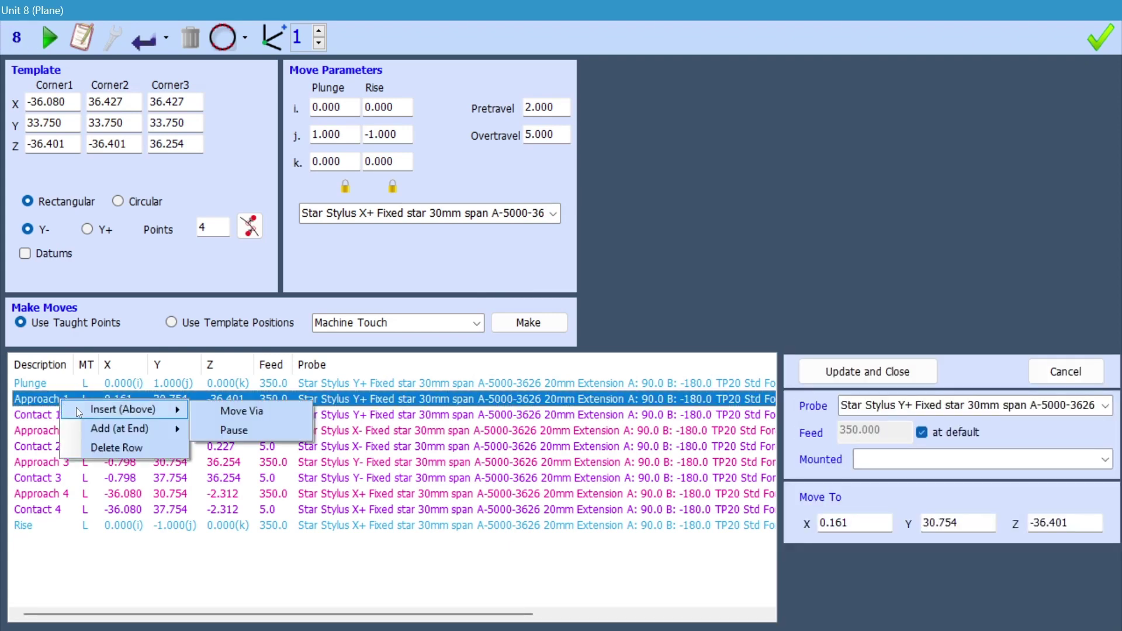
{"action": "left_click", "coordinate": [234, 411]}
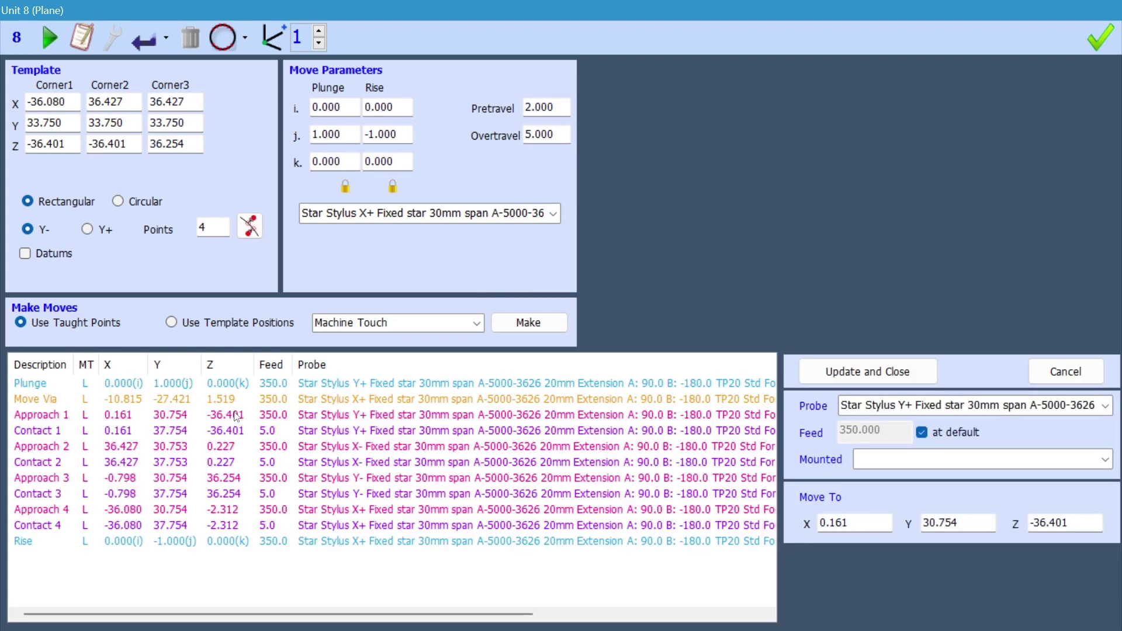
{"action": "right_click", "coordinate": [52, 546]}
{"action": "mouse_move", "coordinate": [83, 549]}
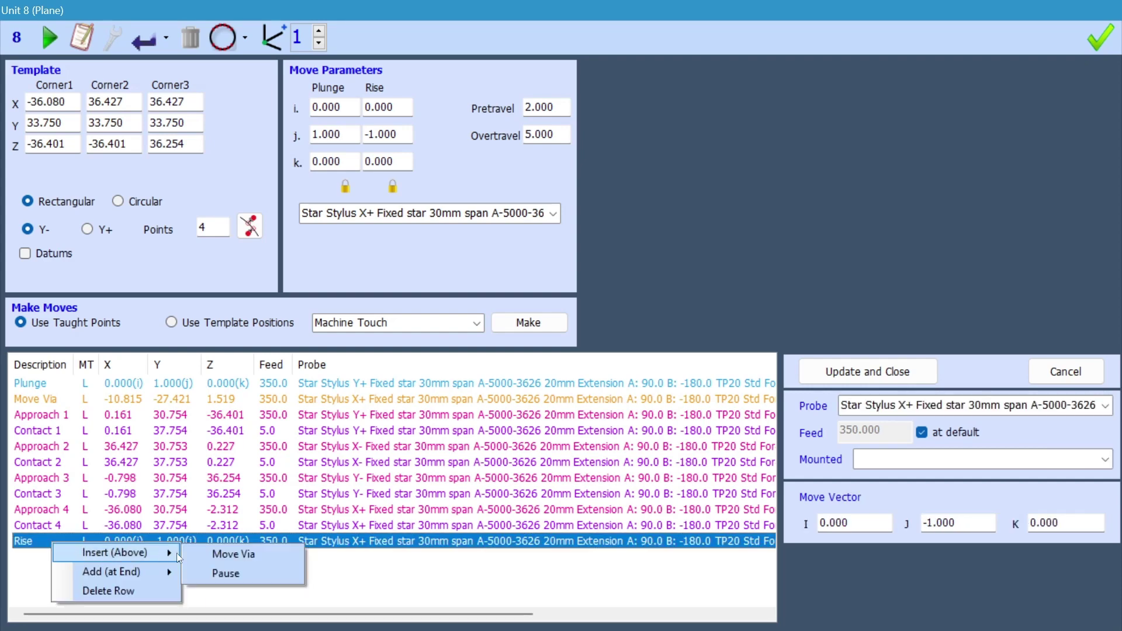
{"action": "left_click", "coordinate": [258, 552]}
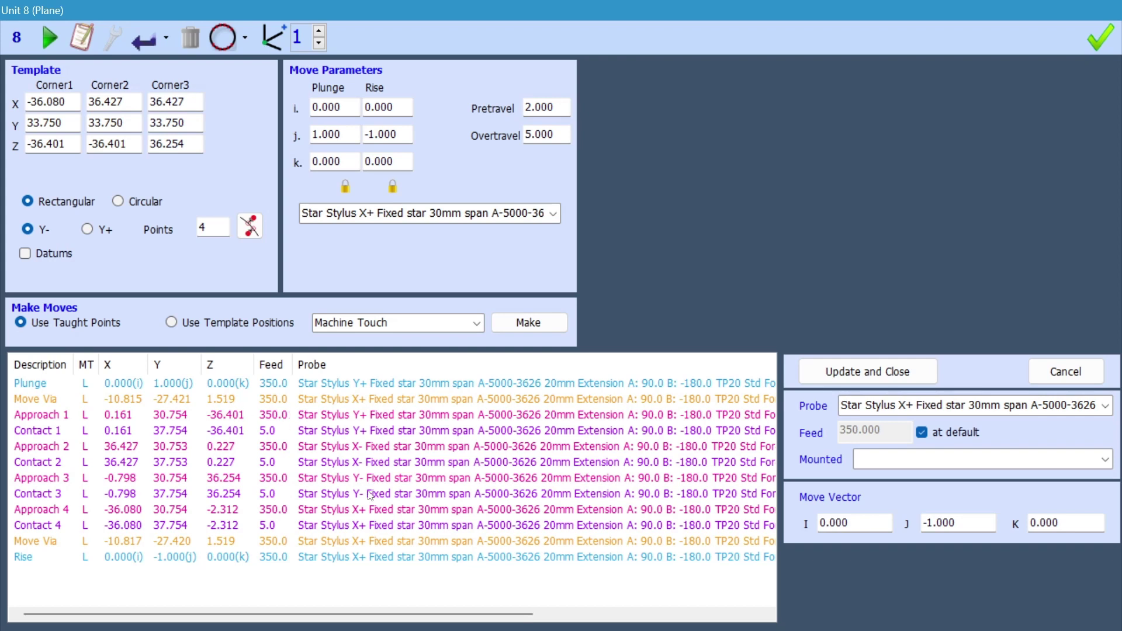
- Change the probe of the Move Via above Approach 1 to the Star Stylus Y+ at A 90.0, B -180.0
{"action": "left_click", "coordinate": [343, 404]}
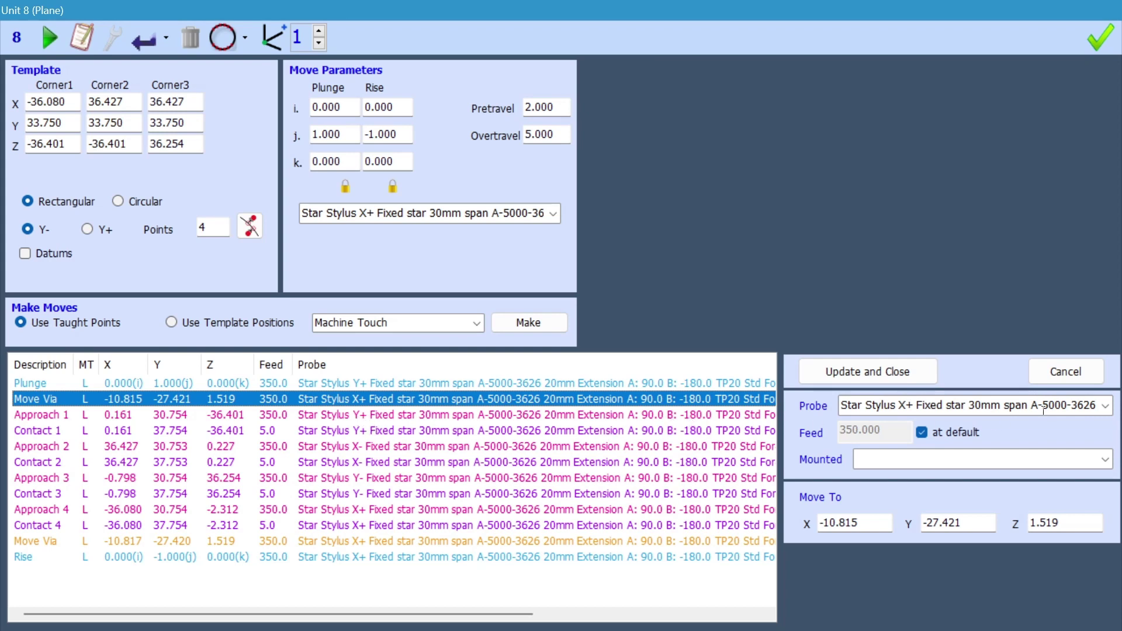
{"action": "left_click", "coordinate": [1105, 408]}
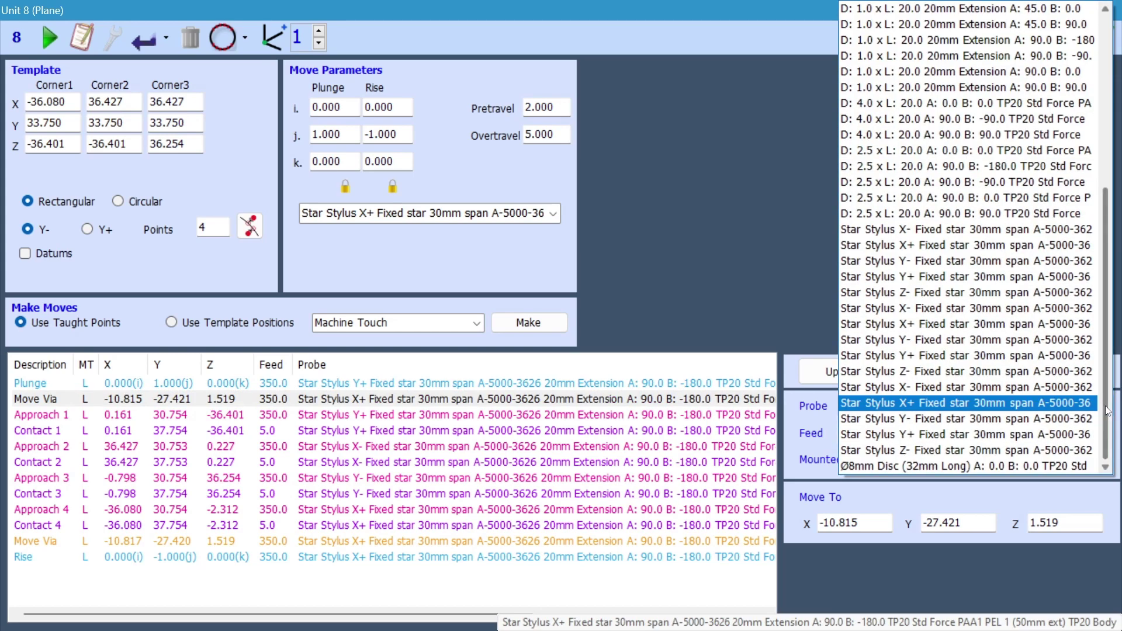
{"action": "left_click", "coordinate": [942, 435]}
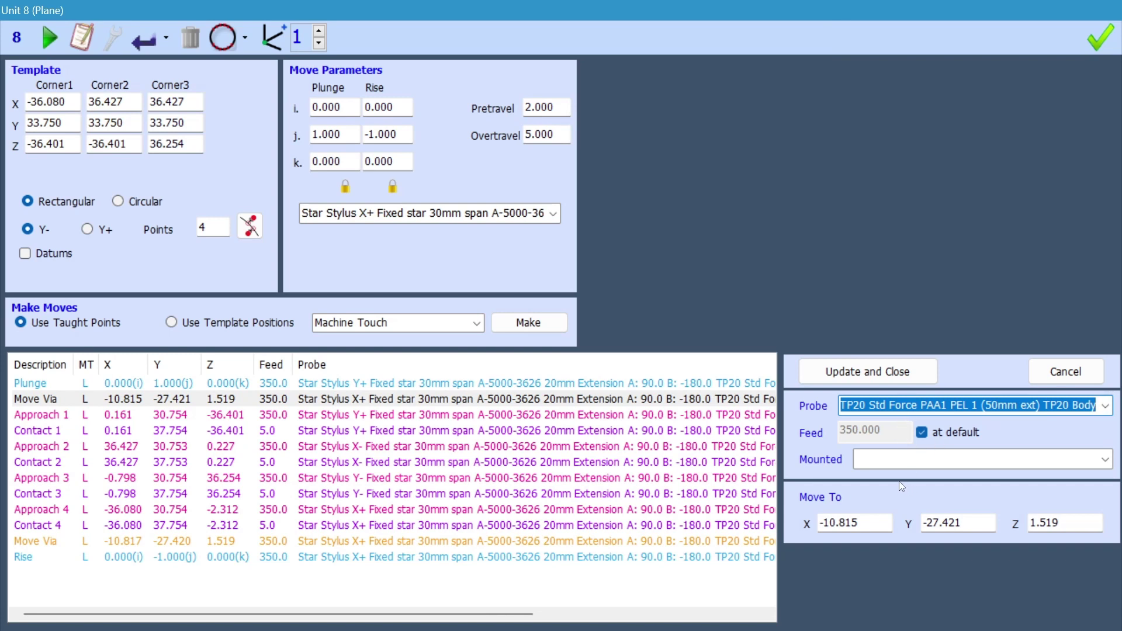
{"action": "key", "text": "Tab"}
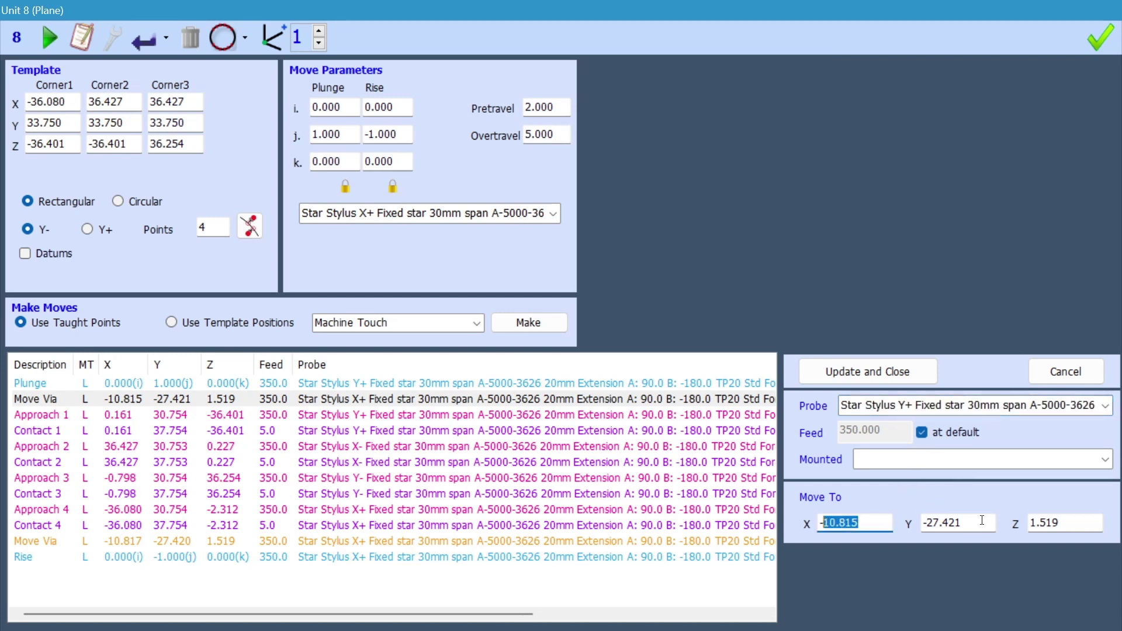
{"action": "key", "text": "Tab"}
{"action": "key", "text": "Tab"}
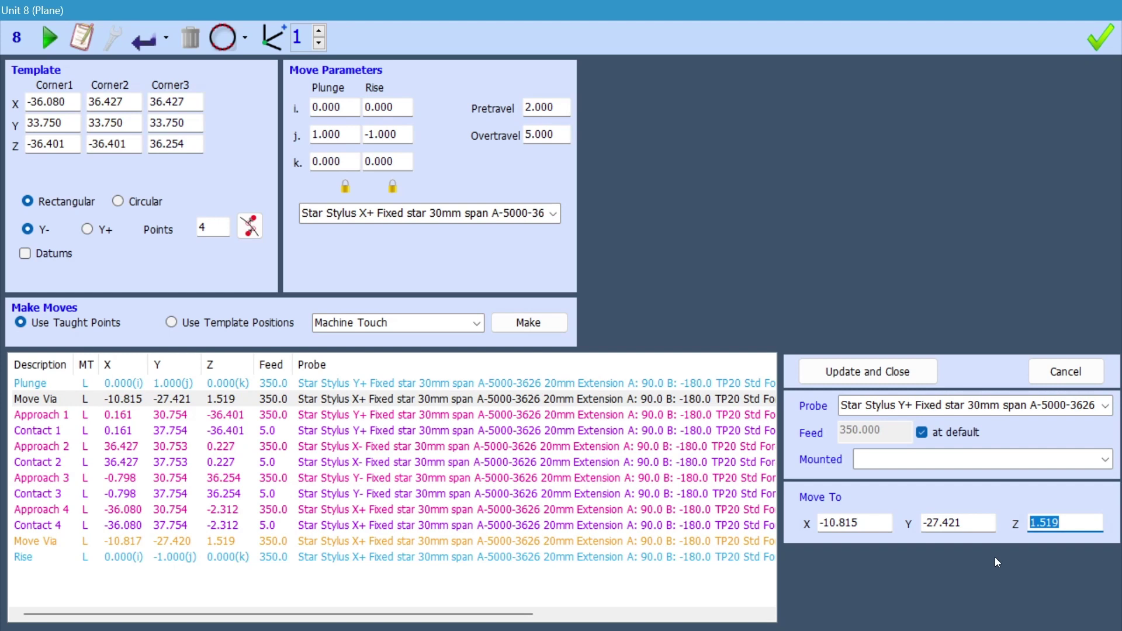
- Set the first Move Via's position to X 0.161, Y 30.754, Z -20.0 and update the move
{"action": "left_click_drag", "start_coordinate": [991, 523], "coordinate": [903, 529]}
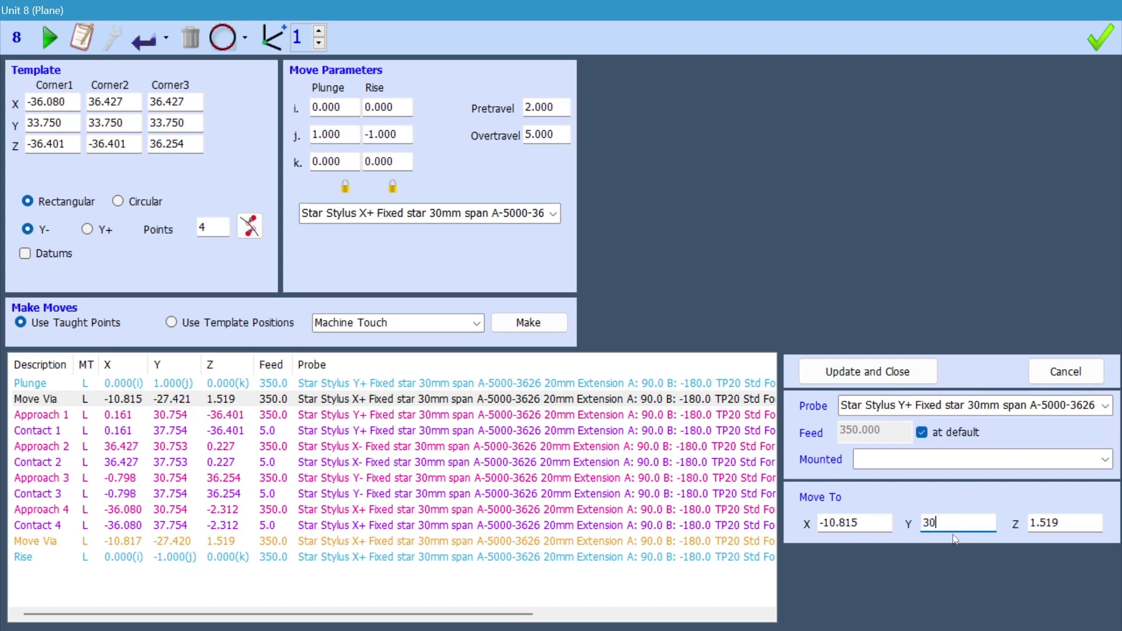
{"action": "type", "text": ".8"}
{"action": "key", "text": "BackSpace"}
{"action": "type", "text": "754"}
{"action": "key", "text": "shift+Tab"}
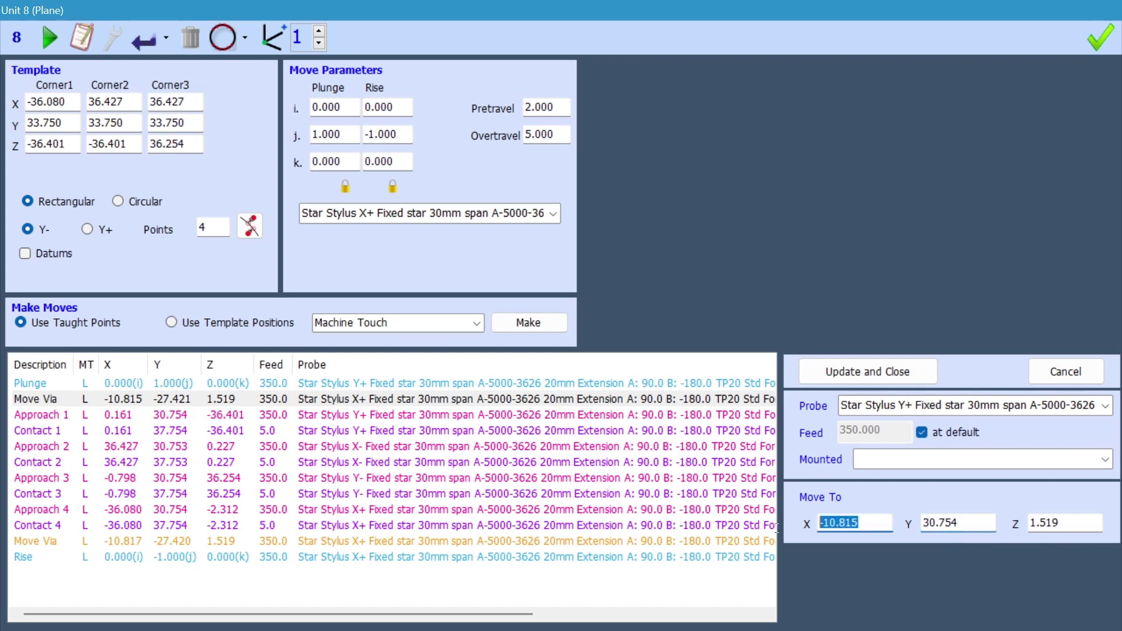
{"action": "type", "text": "0.161"}
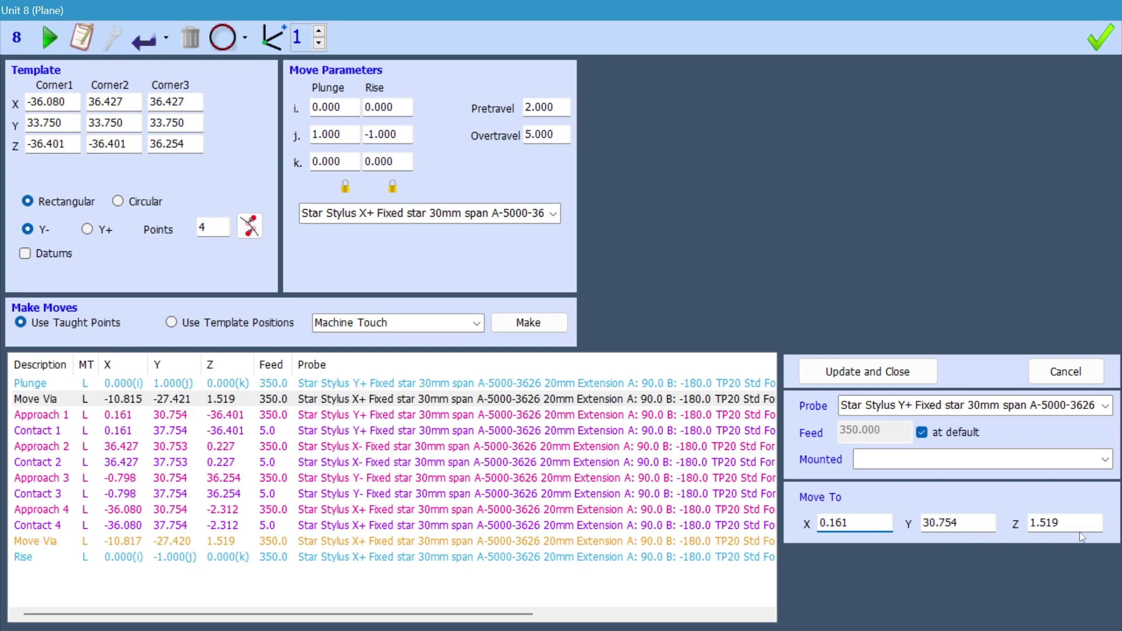
{"action": "left_click_drag", "start_coordinate": [1078, 527], "coordinate": [1039, 542]}
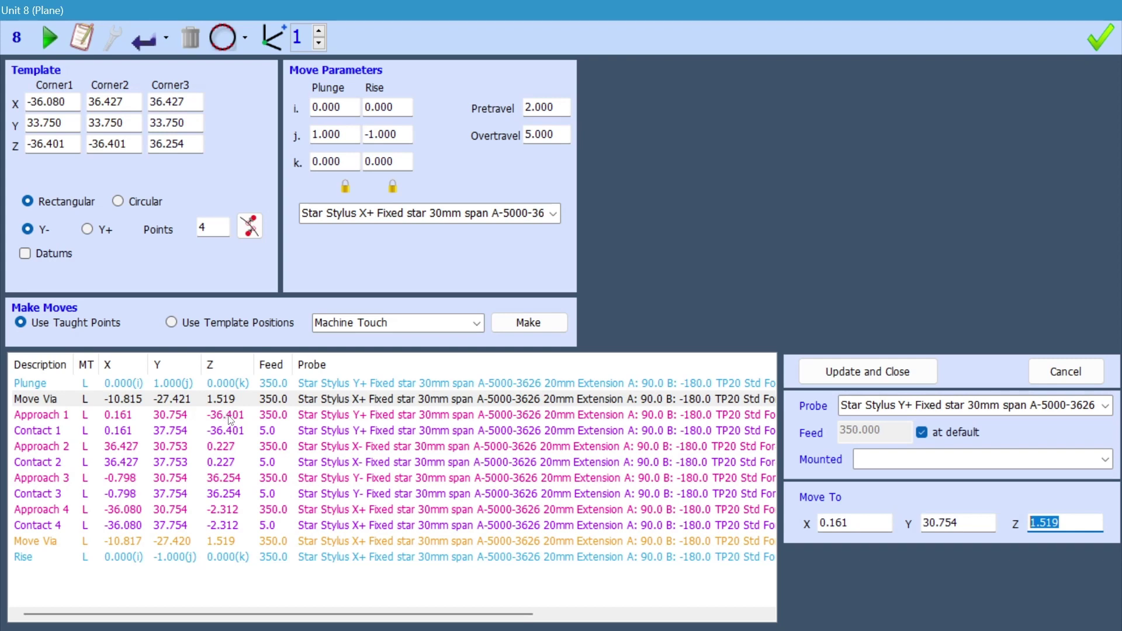
{"action": "type", "text": "-20.0"}
{"action": "left_click", "coordinate": [871, 372]}
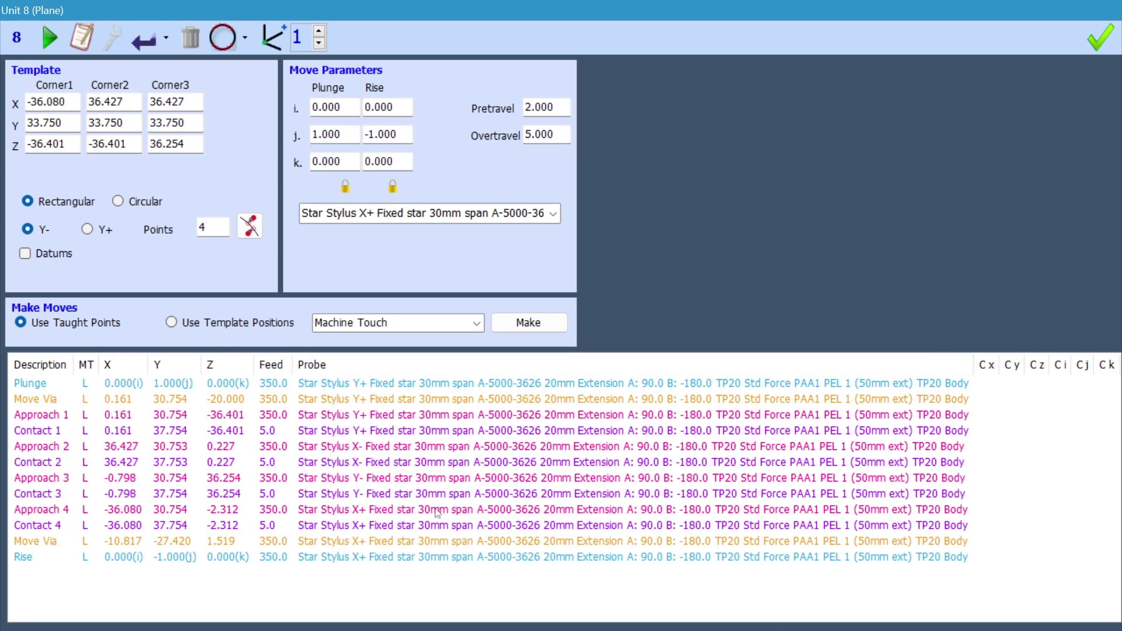
- Set the Move Via above Rise to X -20.0, Y 30.754, Z -2.312 and update the move
{"action": "double_click", "coordinate": [407, 542]}
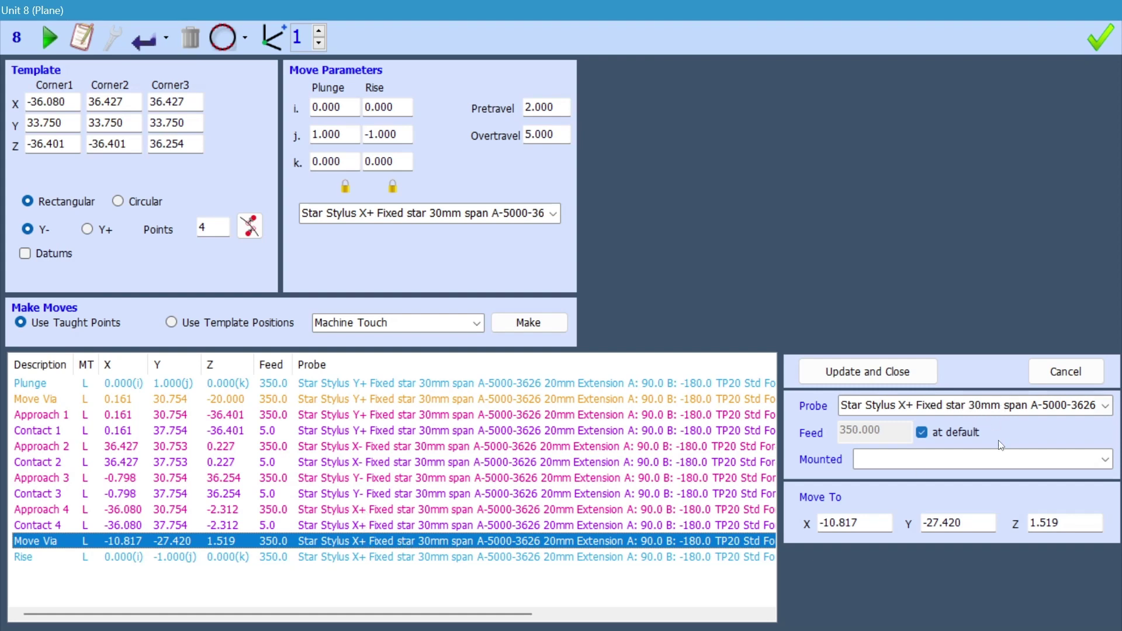
{"action": "left_click_drag", "start_coordinate": [883, 519], "coordinate": [809, 522]}
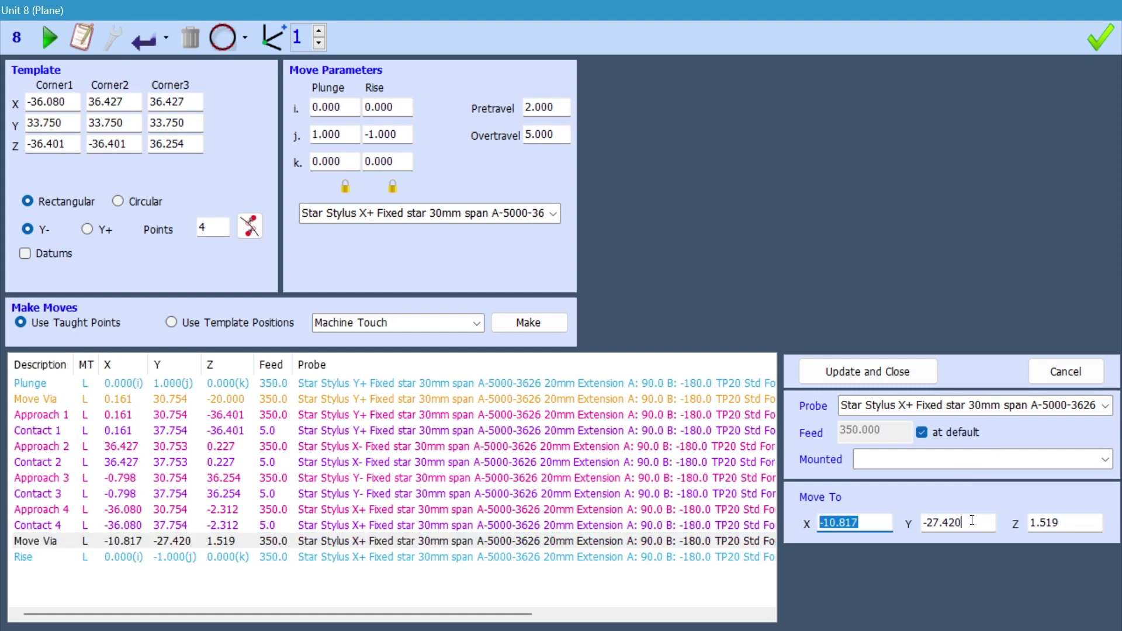
{"action": "key", "text": "Tab"}
{"action": "key", "text": "Tab"}
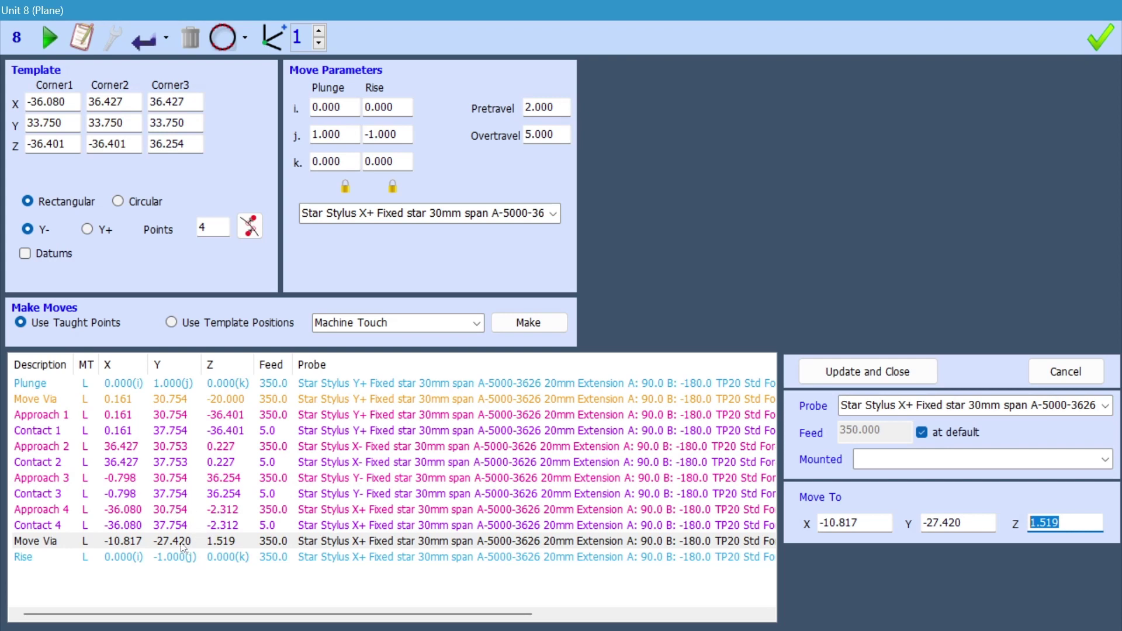
{"action": "key", "text": "shift+Tab"}
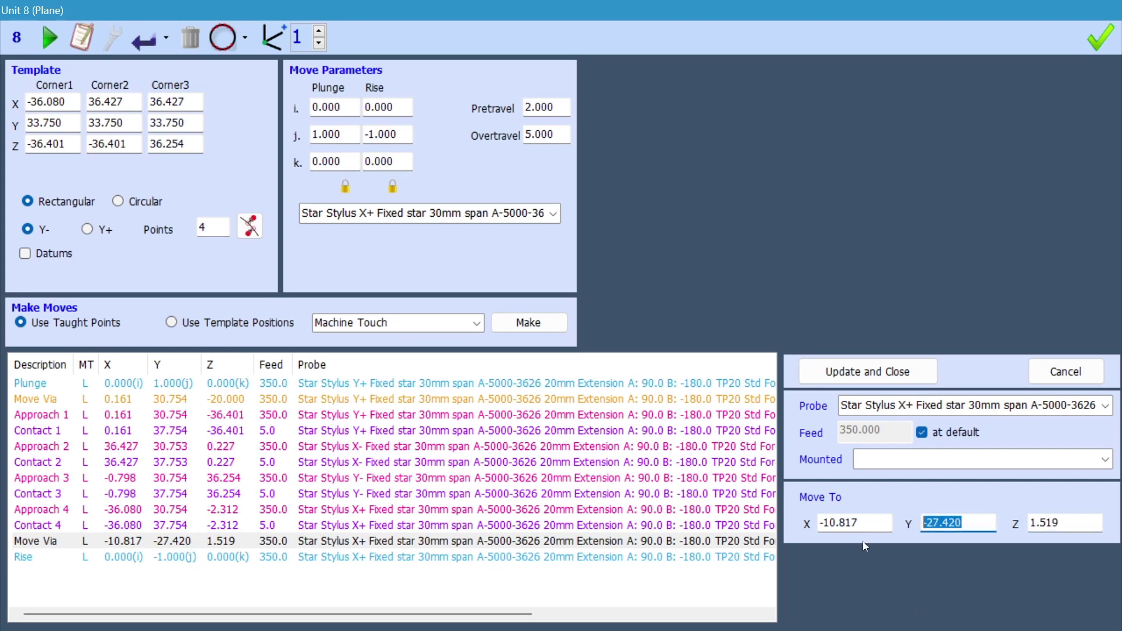
{"action": "type", "text": "30.754"}
{"action": "key", "text": "Tab"}
{"action": "type", "text": "-"}
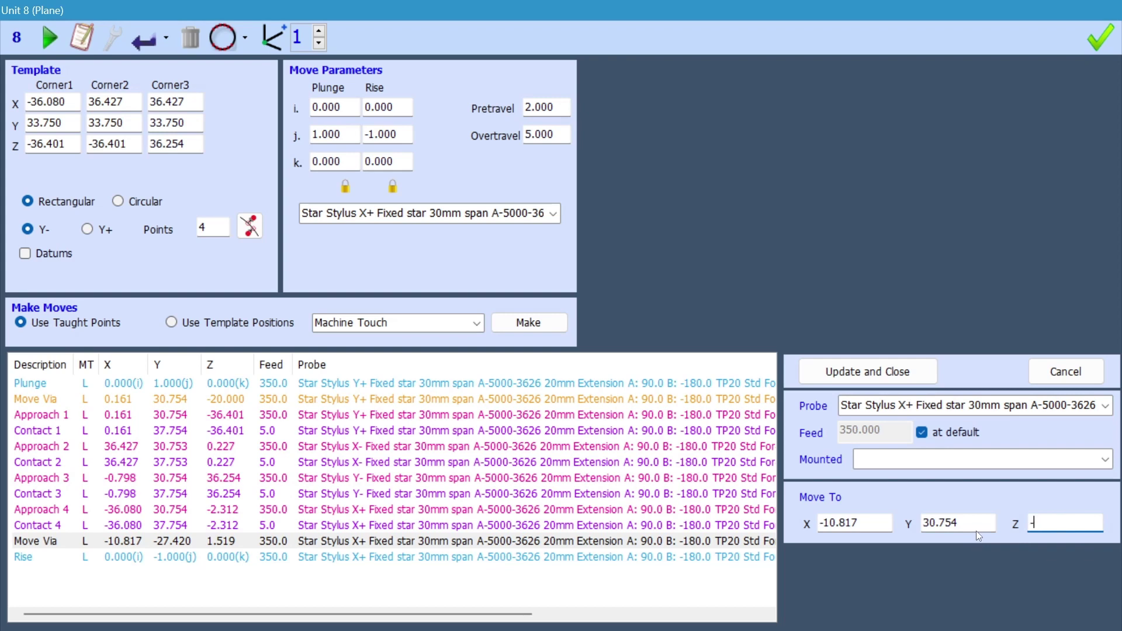
{"action": "type", "text": "2.312"}
{"action": "left_click", "coordinate": [869, 521]}
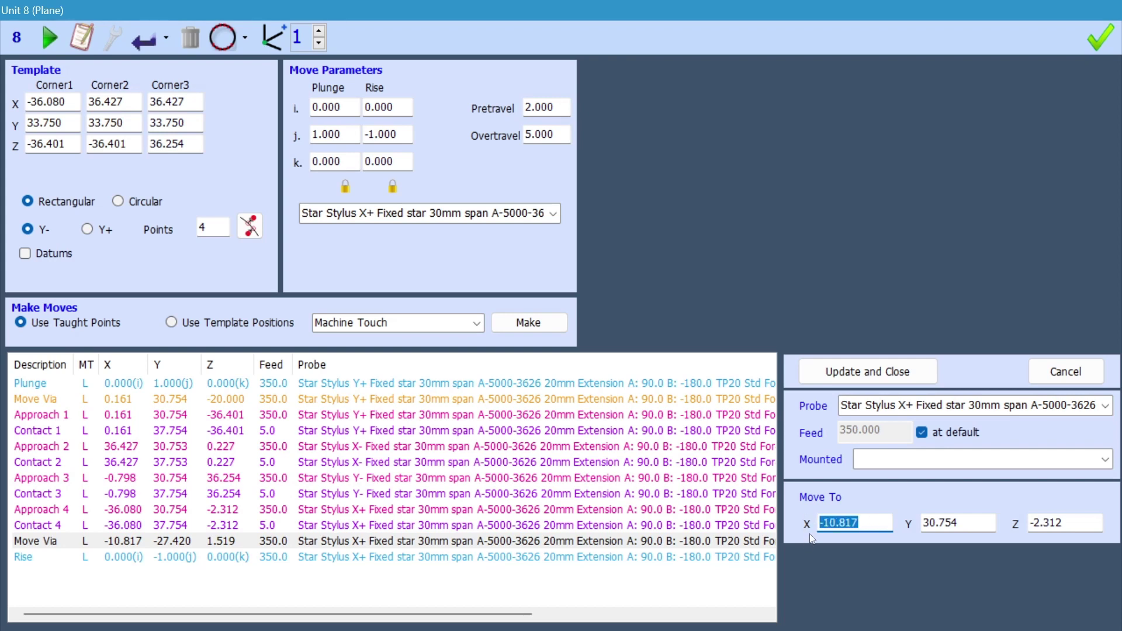
{"action": "type", "text": "-20.0"}
{"action": "left_click", "coordinate": [852, 376]}
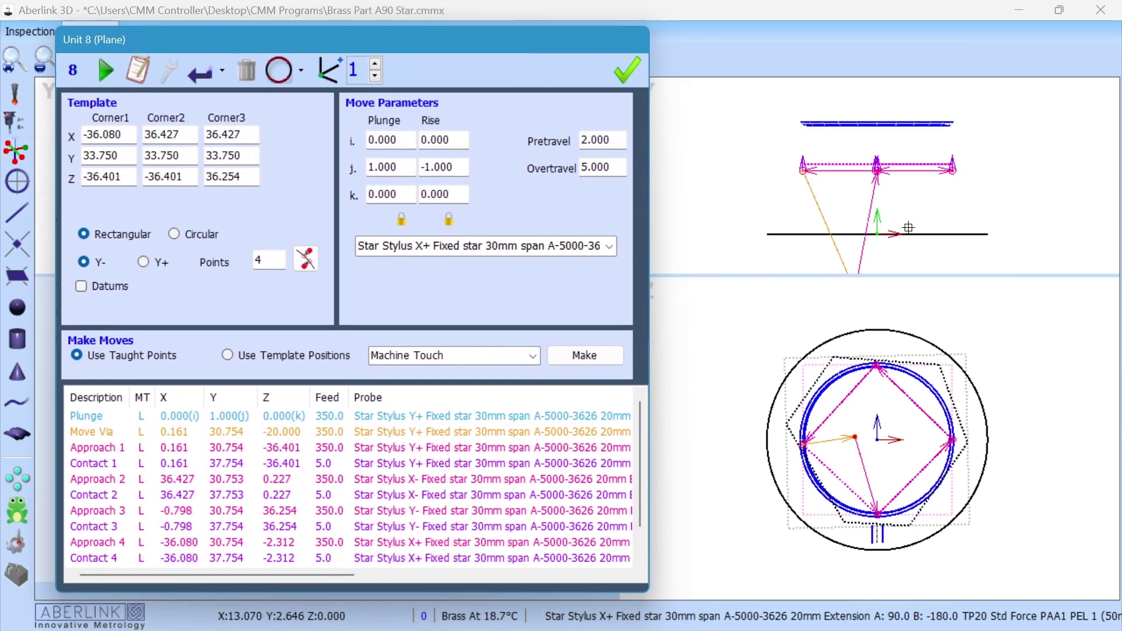
- Check the revised probe path, run the plane measurement in CNC mode and accept the measured feature
{"action": "scroll", "coordinate": [876, 186], "scroll_direction": "down", "scroll_amount": 3}
{"action": "scroll", "coordinate": [871, 186], "scroll_direction": "up", "scroll_amount": 4}
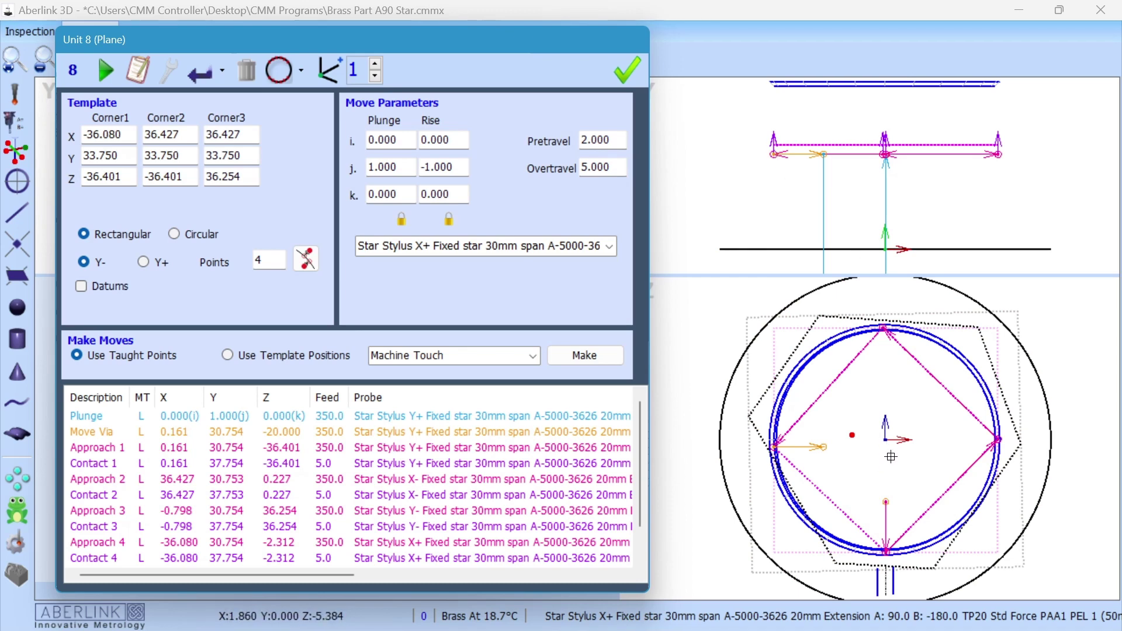
{"action": "left_click", "coordinate": [279, 69]}
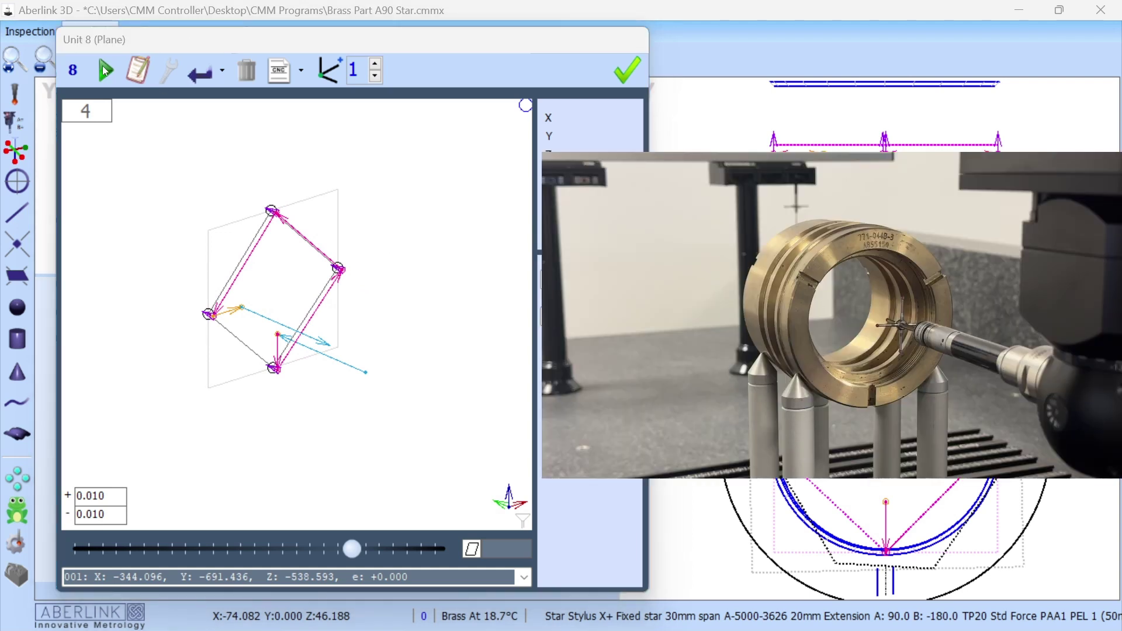
{"action": "left_click", "coordinate": [103, 69]}
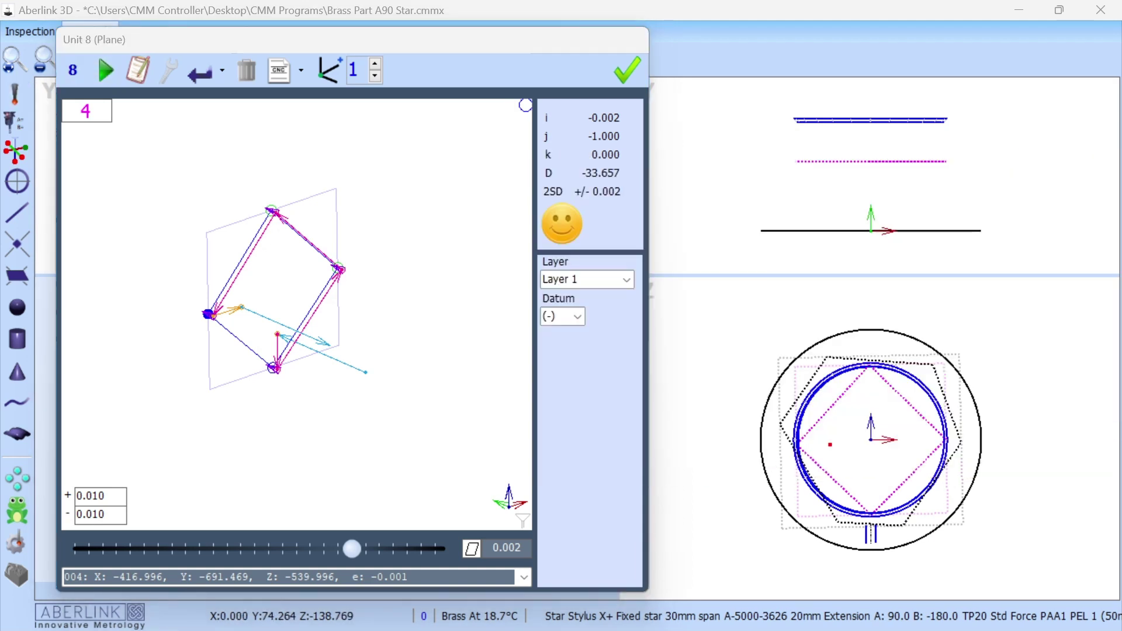
{"action": "left_click", "coordinate": [627, 69]}
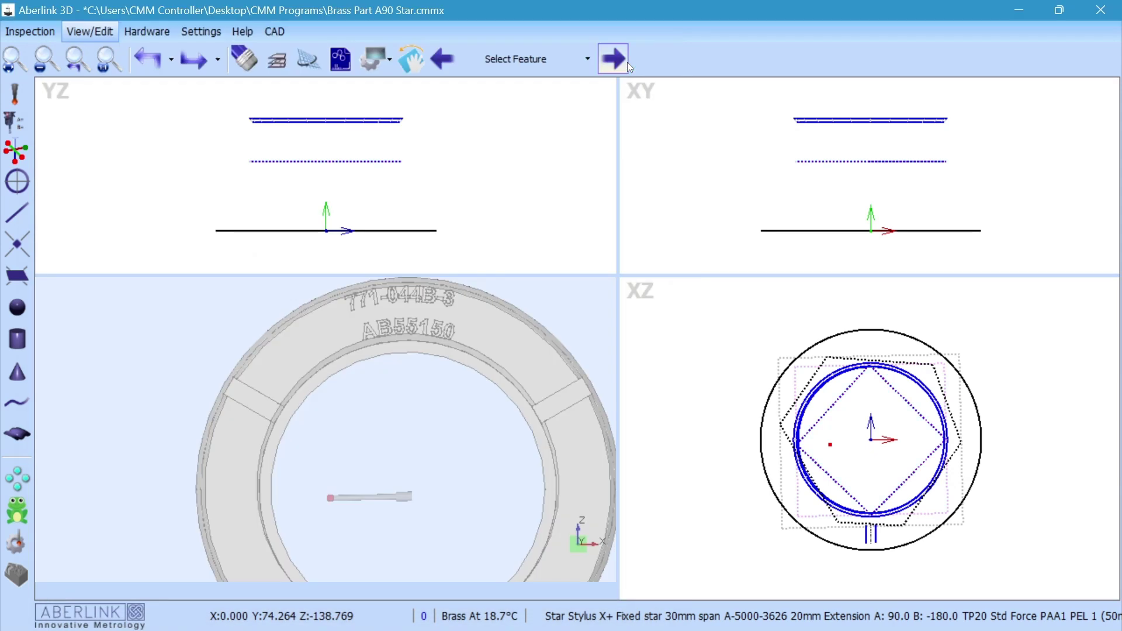
- Pick the Unit 1 reference plane in the XY view and turn off Show Probe Path
{"action": "left_click", "coordinate": [919, 229]}
{"action": "left_click", "coordinate": [992, 281]}
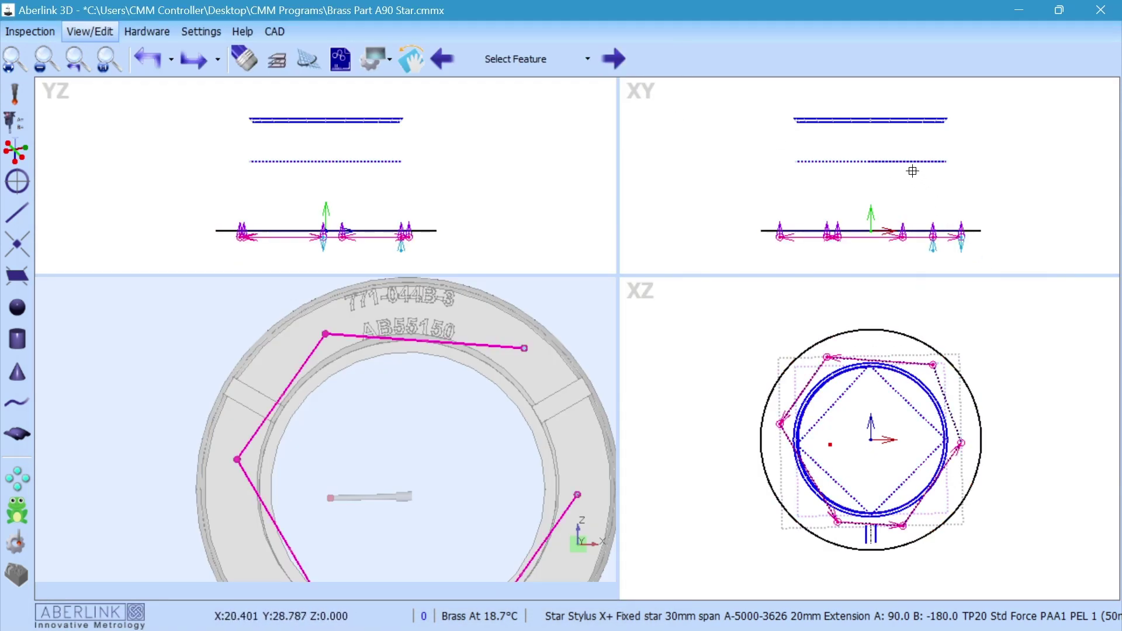
{"action": "left_click", "coordinate": [366, 52]}
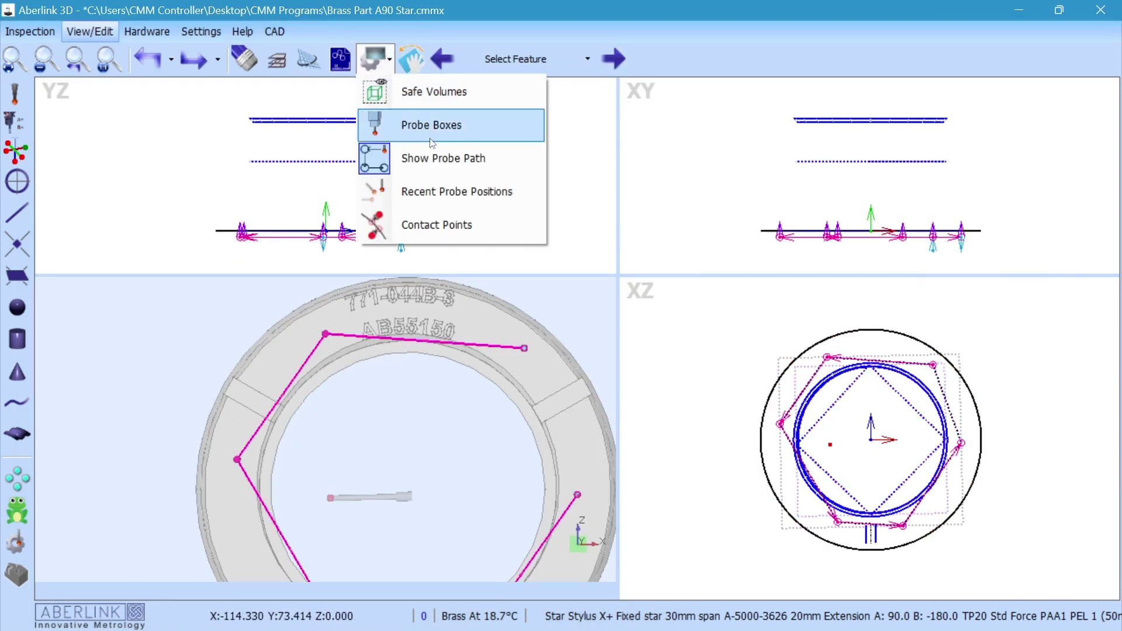
{"action": "left_click", "coordinate": [433, 157]}
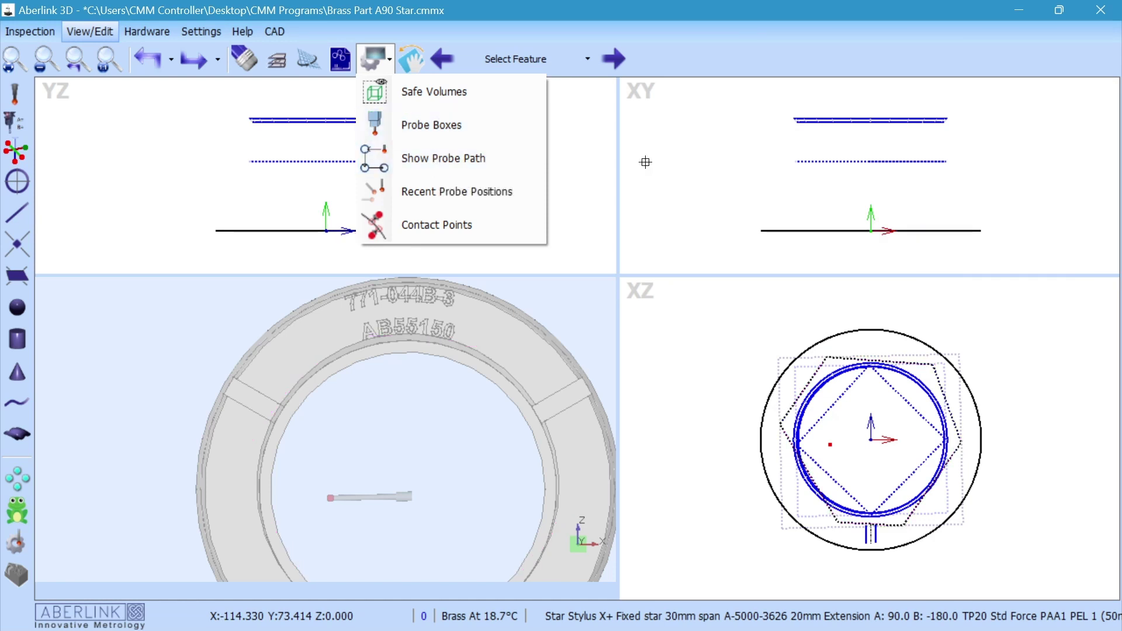
- In the XY view, dimension the ring face plane's distance and parallelism to the Unit 1 reference plane, and add the ring face's flatness callout
{"action": "left_click", "coordinate": [917, 228]}
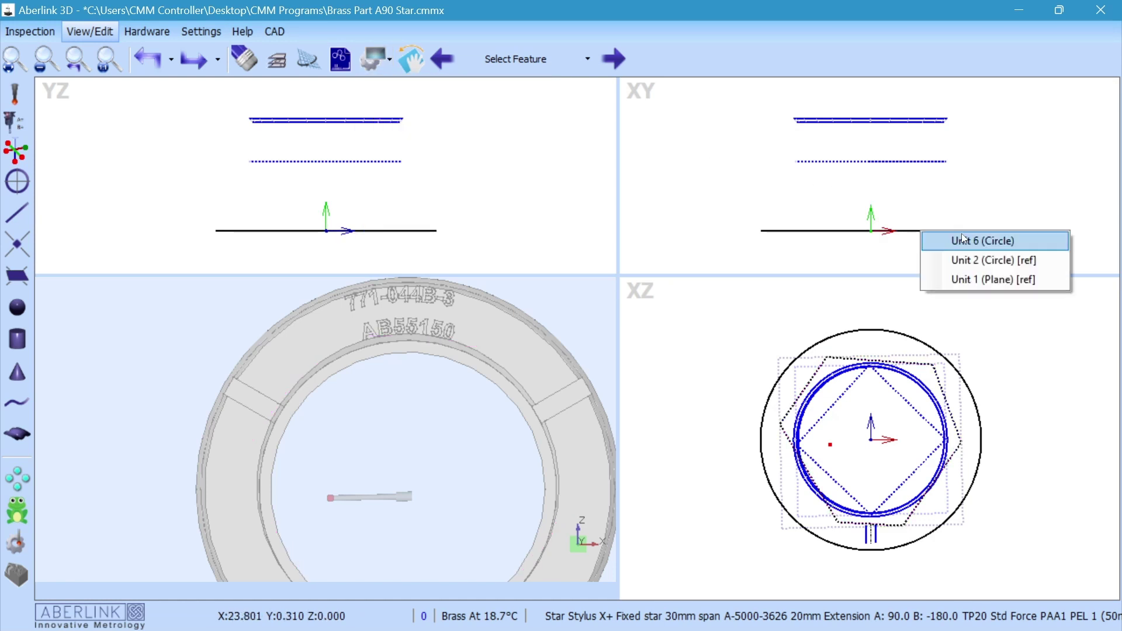
{"action": "left_click", "coordinate": [997, 280]}
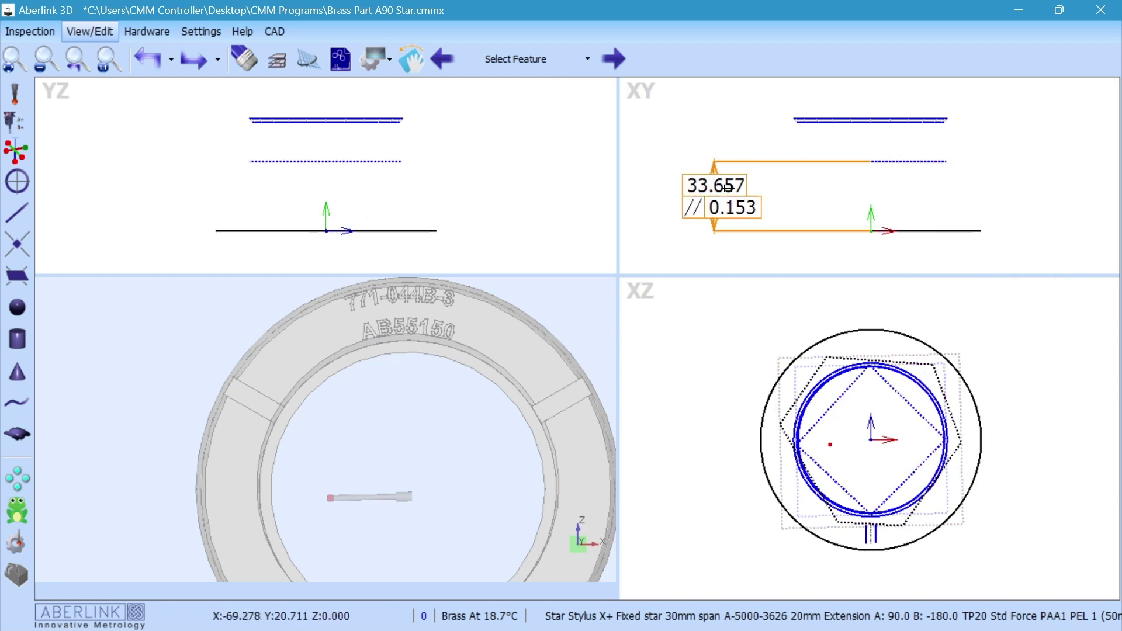
{"action": "left_click", "coordinate": [754, 205]}
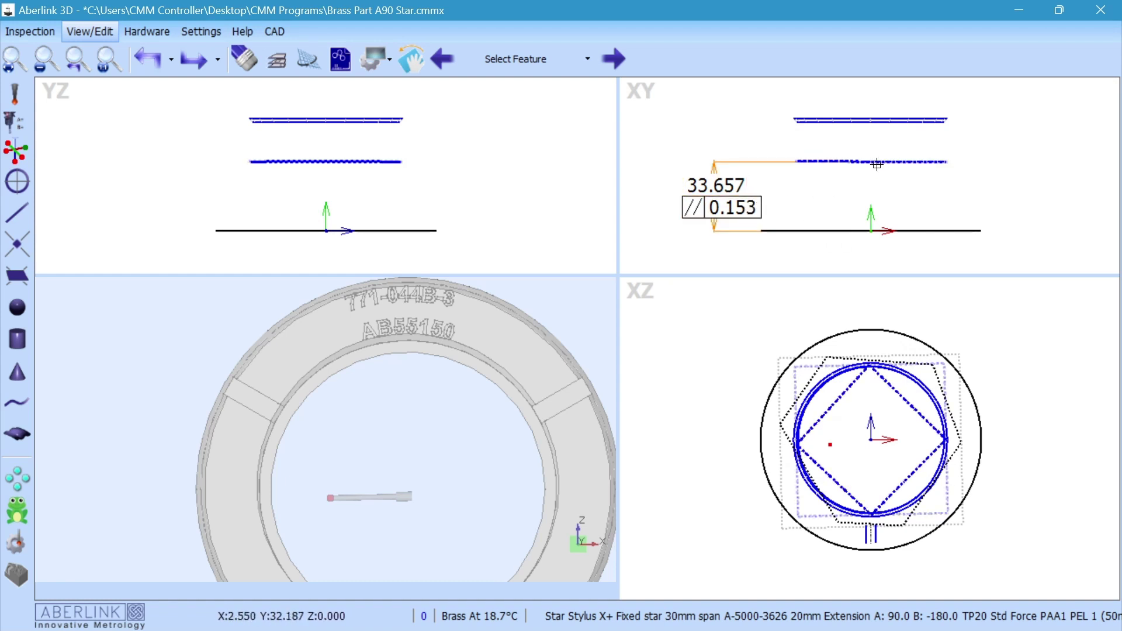
{"action": "left_click", "coordinate": [887, 164]}
{"action": "left_click", "coordinate": [729, 121]}
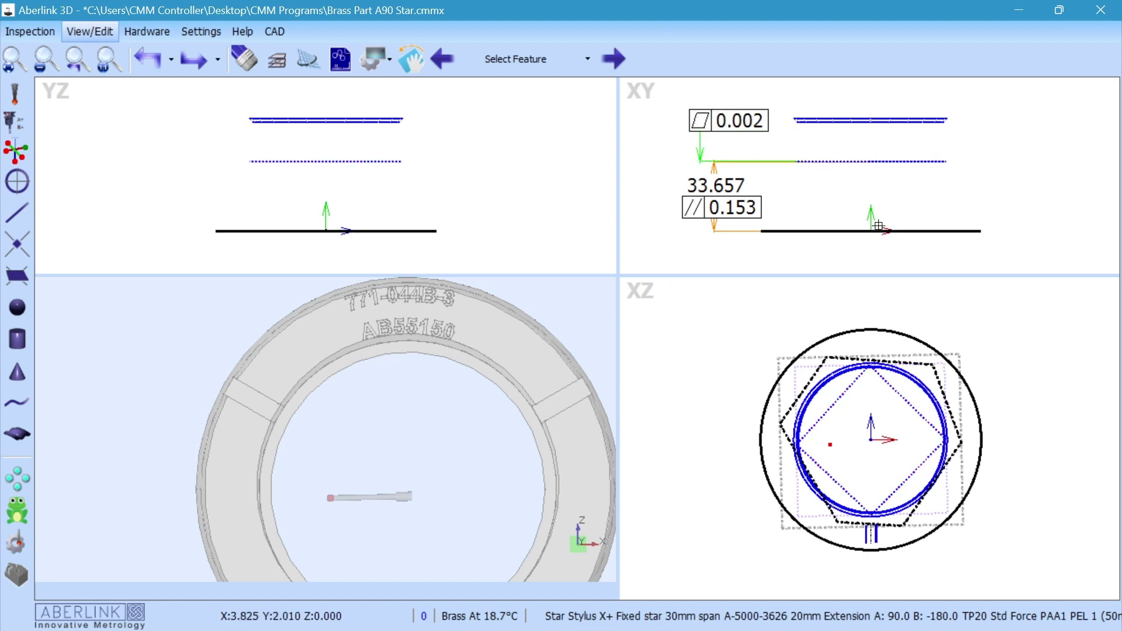